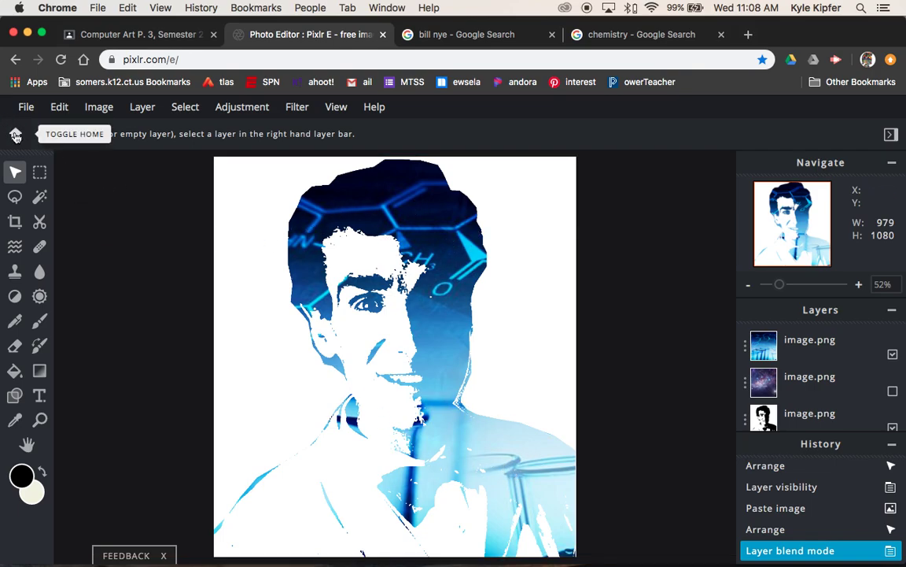
- From the Pixlr home screen, create a new blank Full HD 1920×1080 document
{"action": "left_click", "coordinate": [15, 134]}
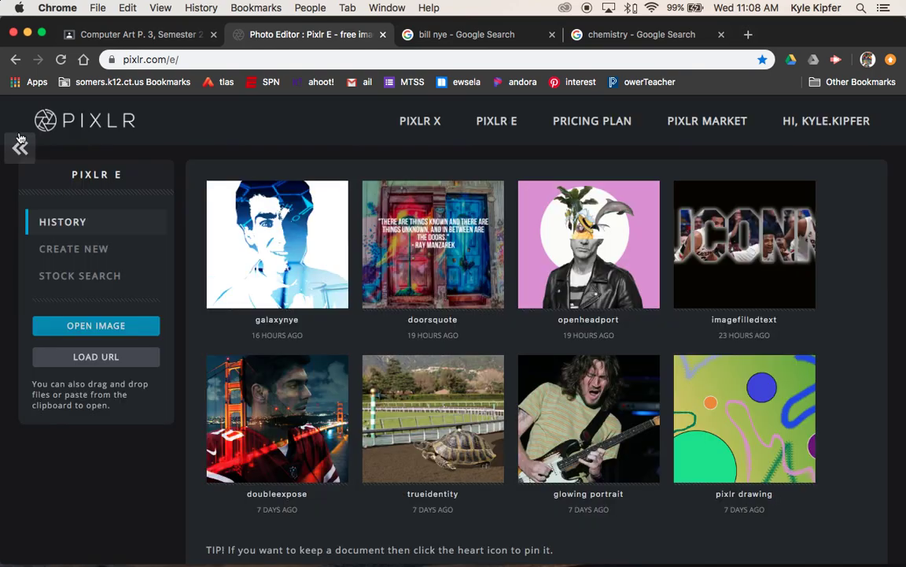
{"action": "left_click", "coordinate": [93, 247]}
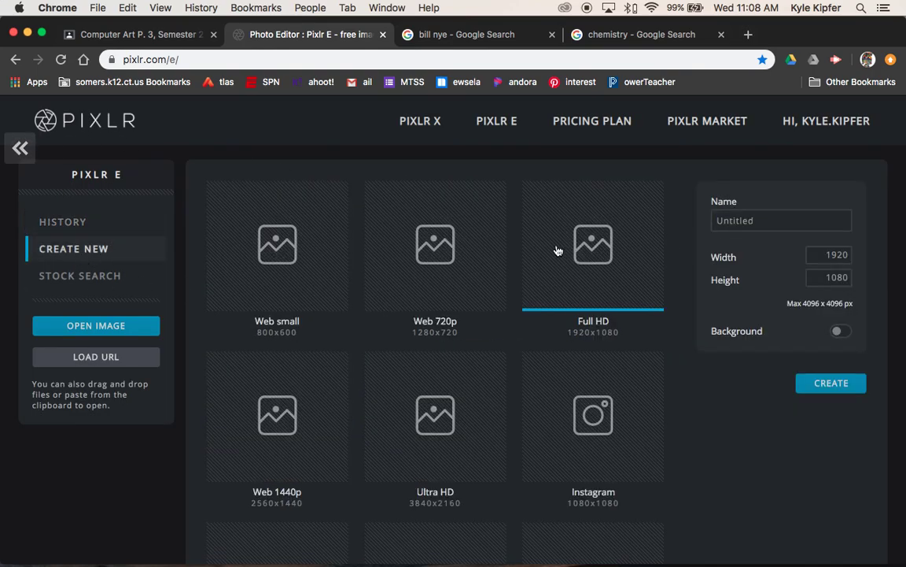
{"action": "left_click", "coordinate": [848, 385]}
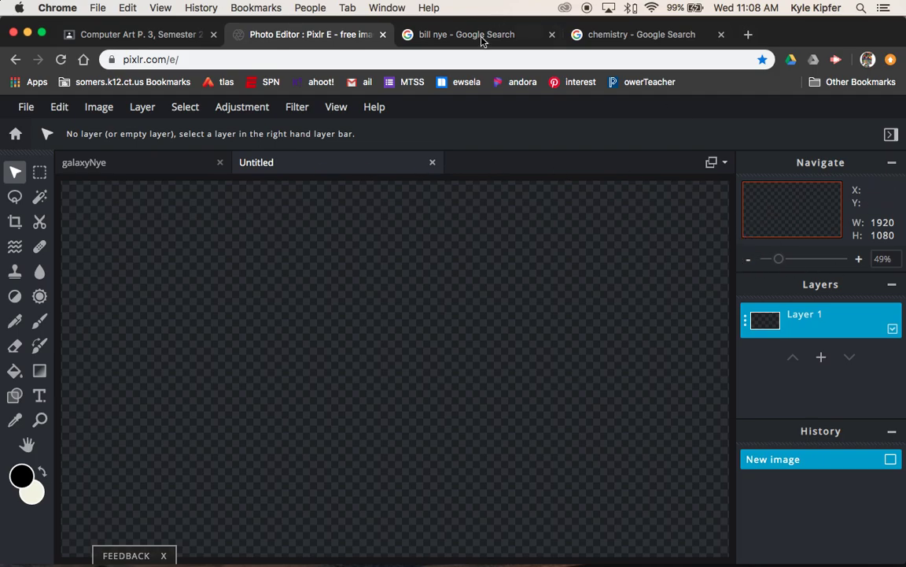
- Copy the Google Images photo of Bill Nye holding a globe, then return to the Pixlr tab
{"action": "left_click", "coordinate": [481, 40]}
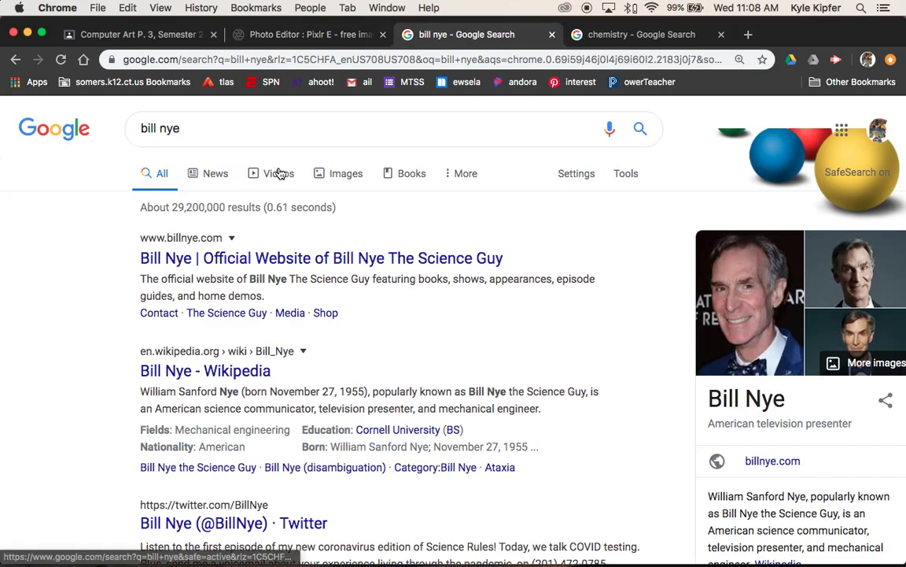
{"action": "left_click", "coordinate": [343, 175]}
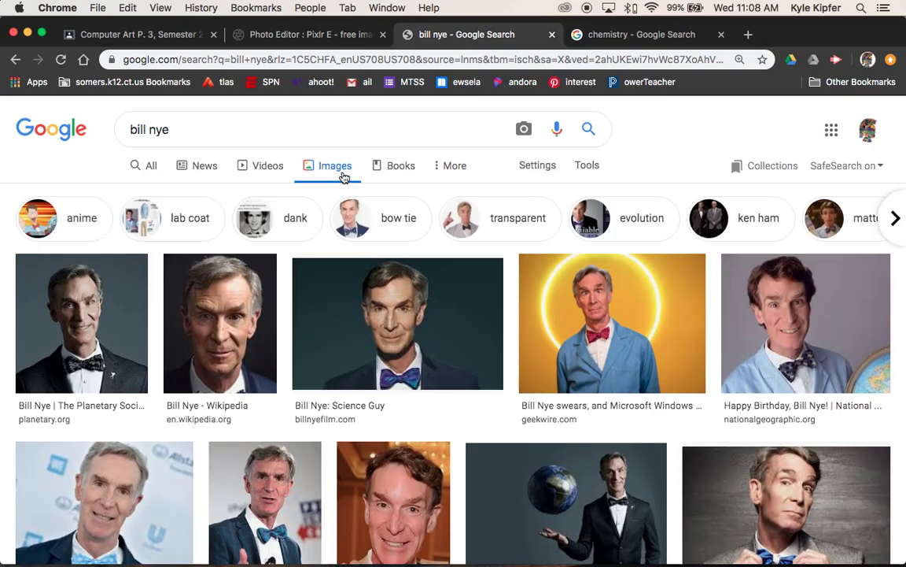
{"action": "left_click", "coordinate": [815, 332]}
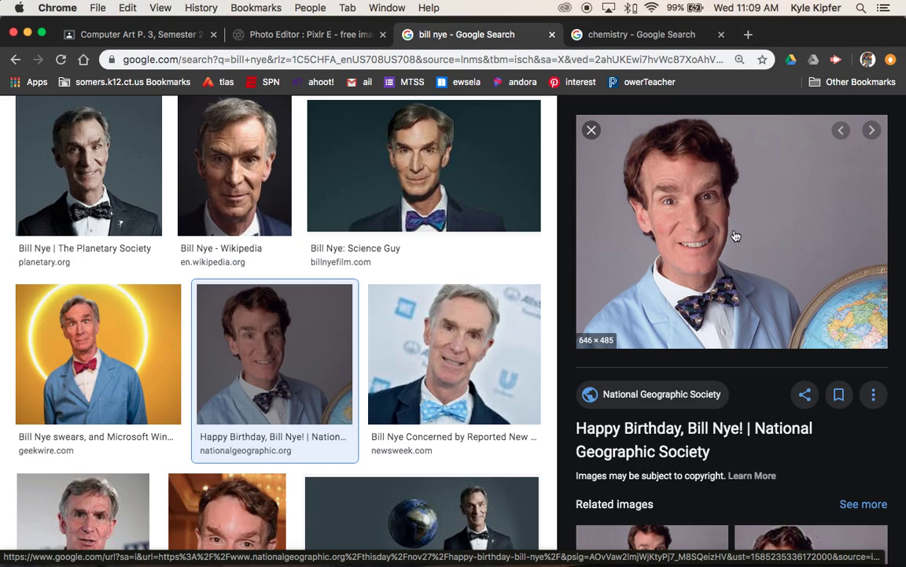
{"action": "right_click", "coordinate": [735, 236]}
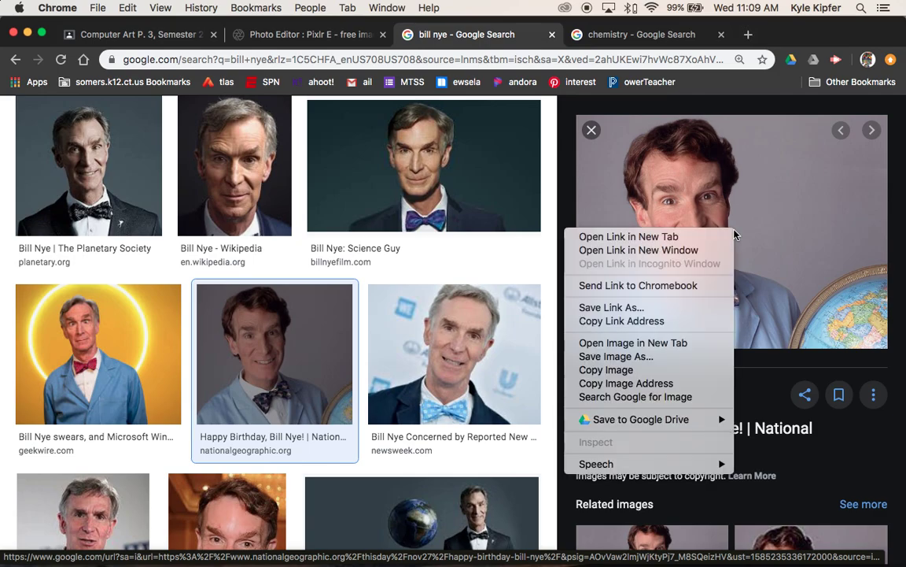
{"action": "left_click", "coordinate": [664, 374]}
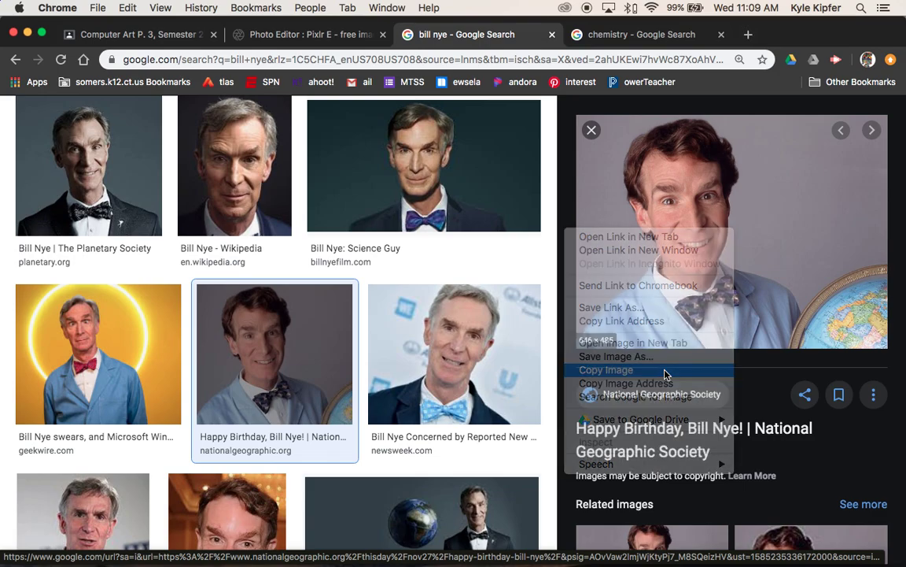
{"action": "left_click", "coordinate": [307, 38]}
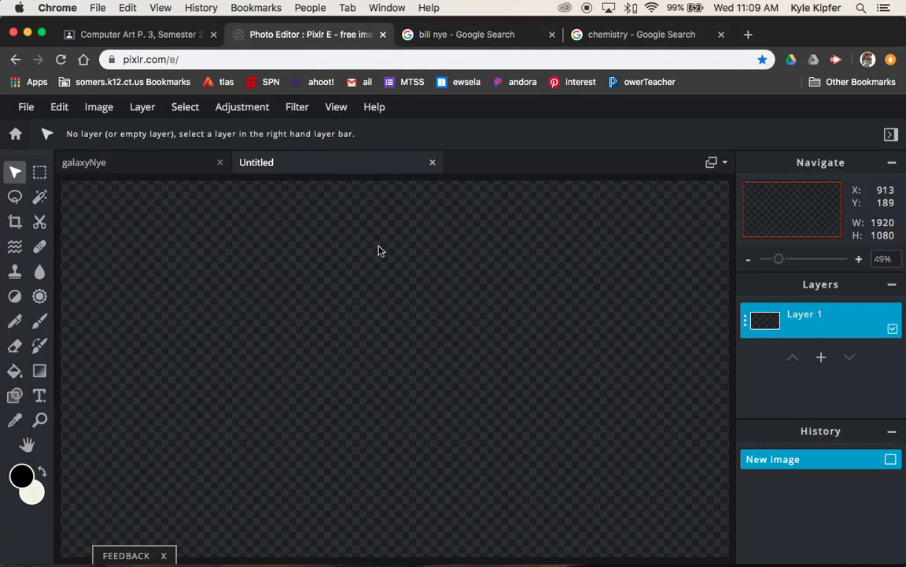
- Paste the Bill Nye photo as a new layer and scale it to about 1460×1096
{"action": "key", "text": "super+v"}
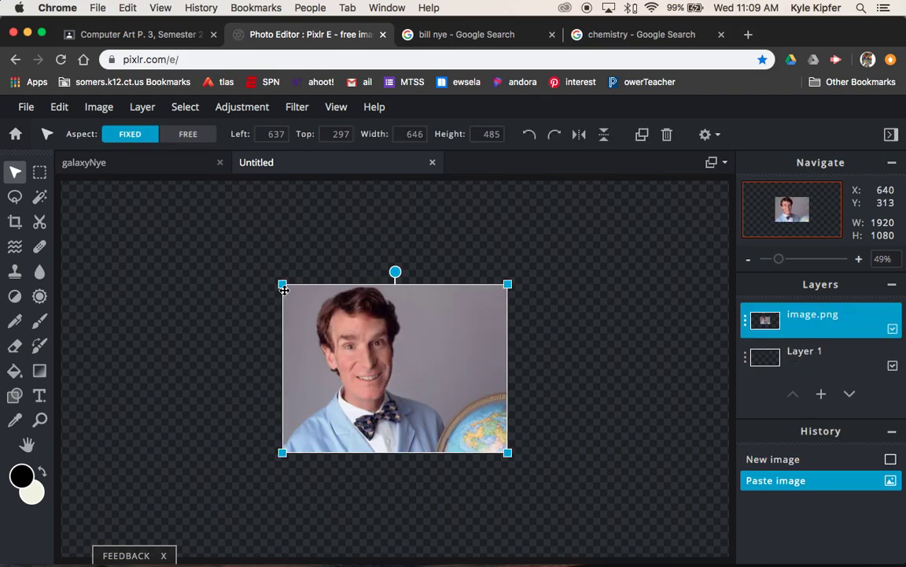
{"action": "left_click_drag", "start_coordinate": [282, 284], "coordinate": [138, 141]}
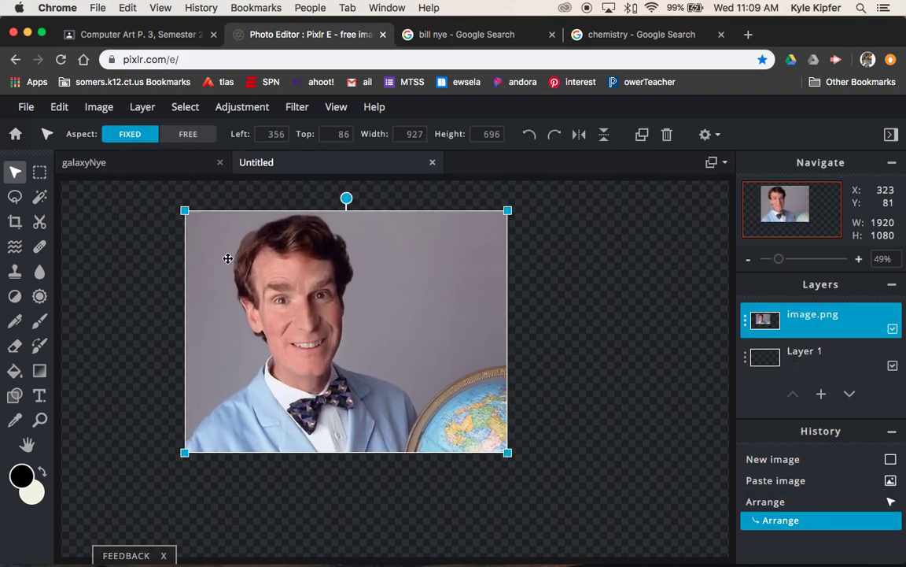
{"action": "left_click_drag", "start_coordinate": [183, 210], "coordinate": [135, 166]}
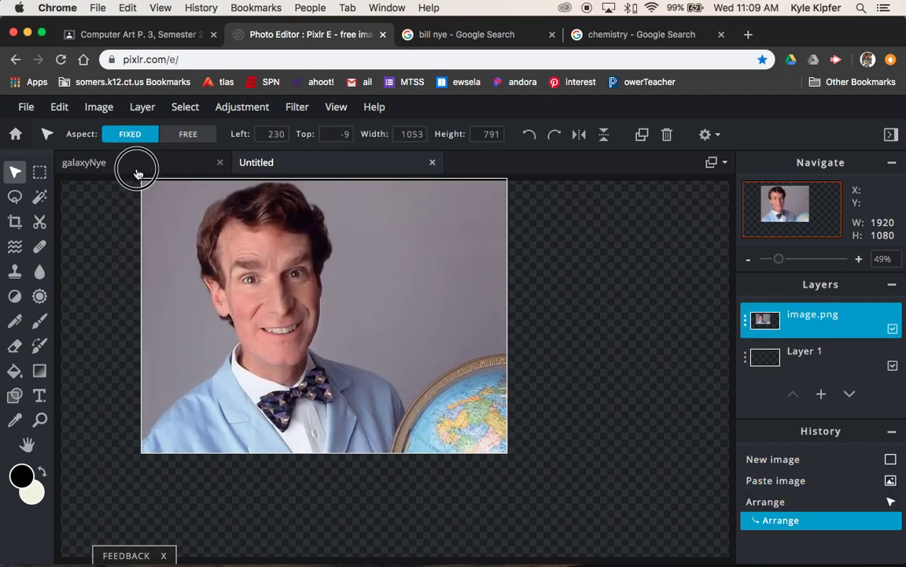
{"action": "left_click_drag", "start_coordinate": [507, 453], "coordinate": [645, 545]}
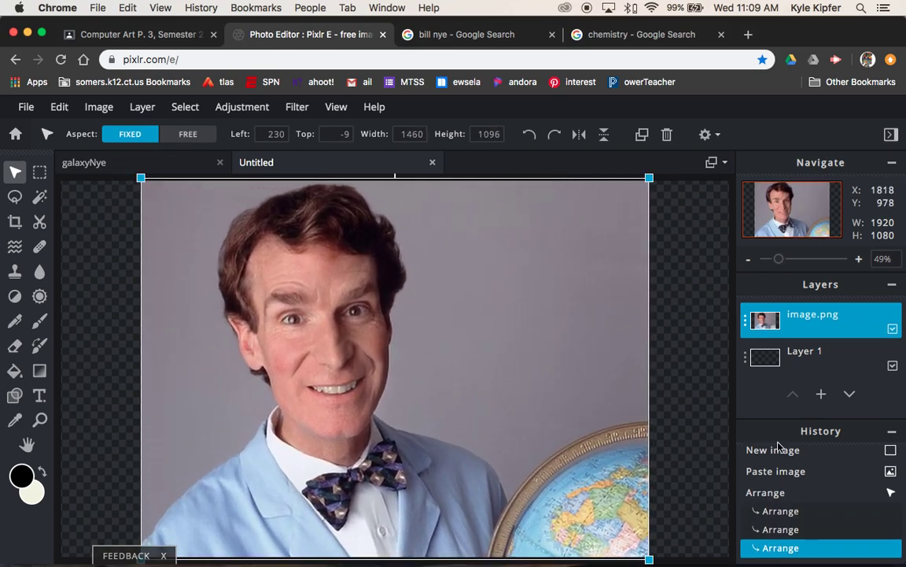
{"action": "left_click", "coordinate": [749, 260]}
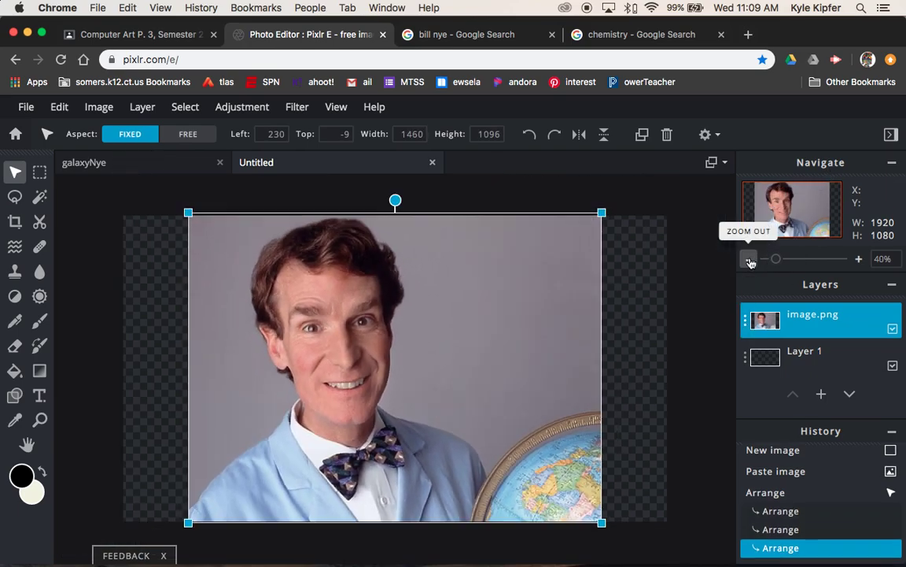
{"action": "left_click", "coordinate": [98, 234]}
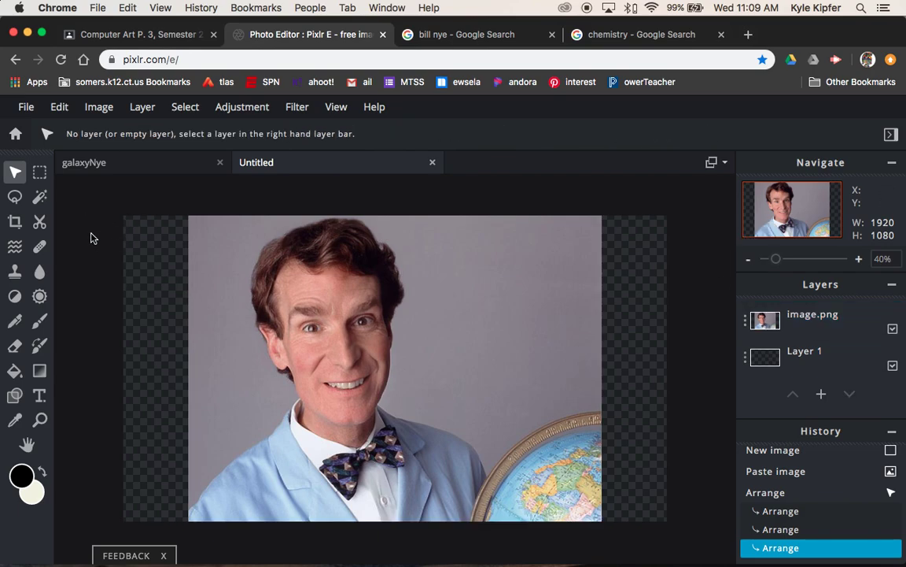
- Crop the canvas to 985×1080 around the portrait, cutting off the globe
{"action": "left_click", "coordinate": [14, 223]}
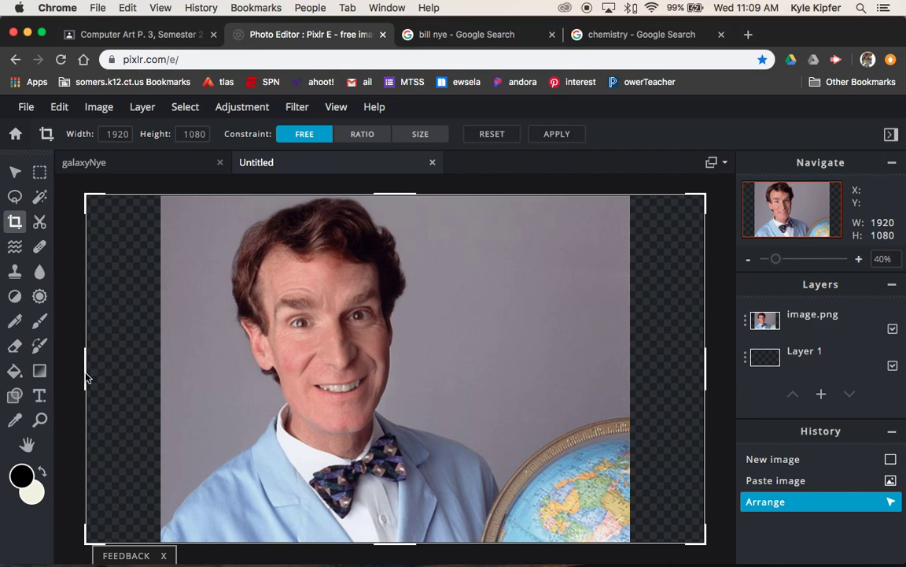
{"action": "left_click_drag", "start_coordinate": [87, 370], "coordinate": [168, 365]}
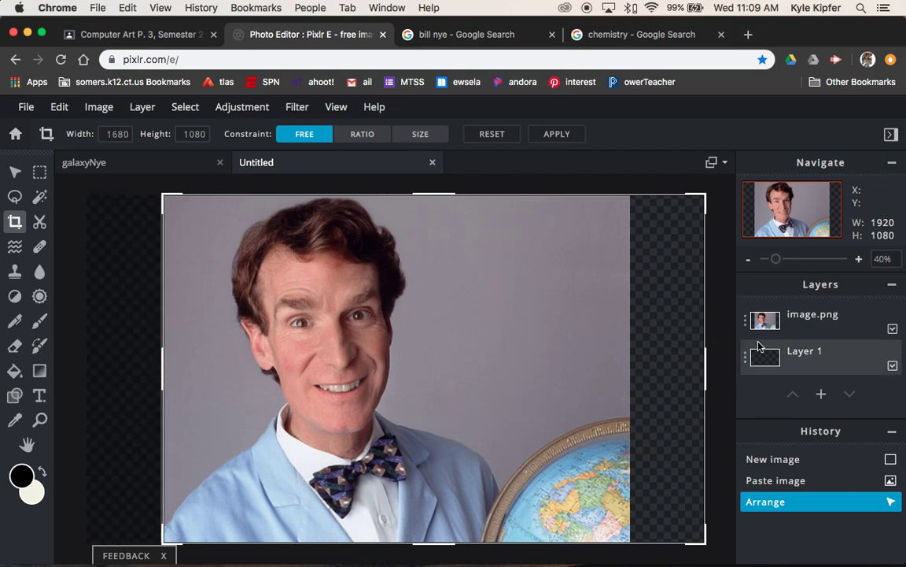
{"action": "left_click_drag", "start_coordinate": [706, 373], "coordinate": [485, 387]}
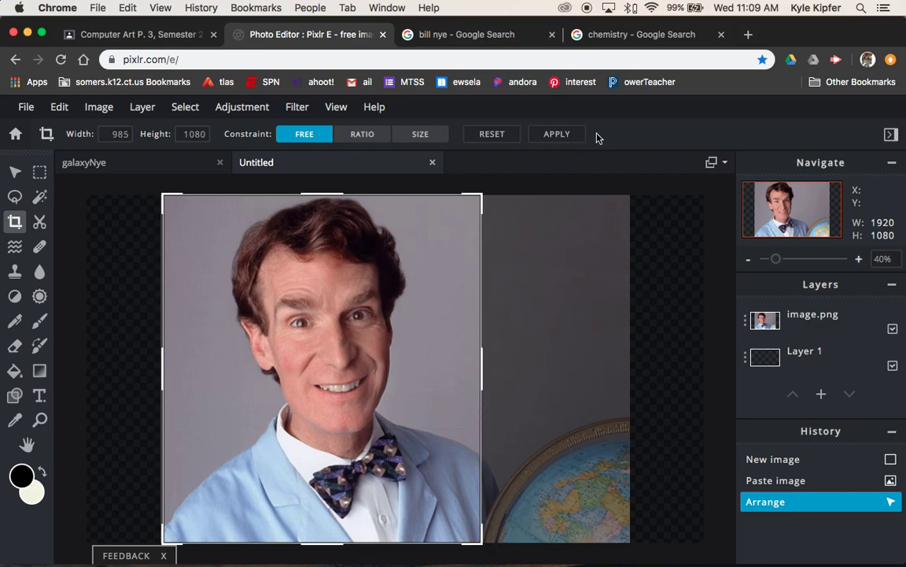
{"action": "left_click", "coordinate": [564, 134]}
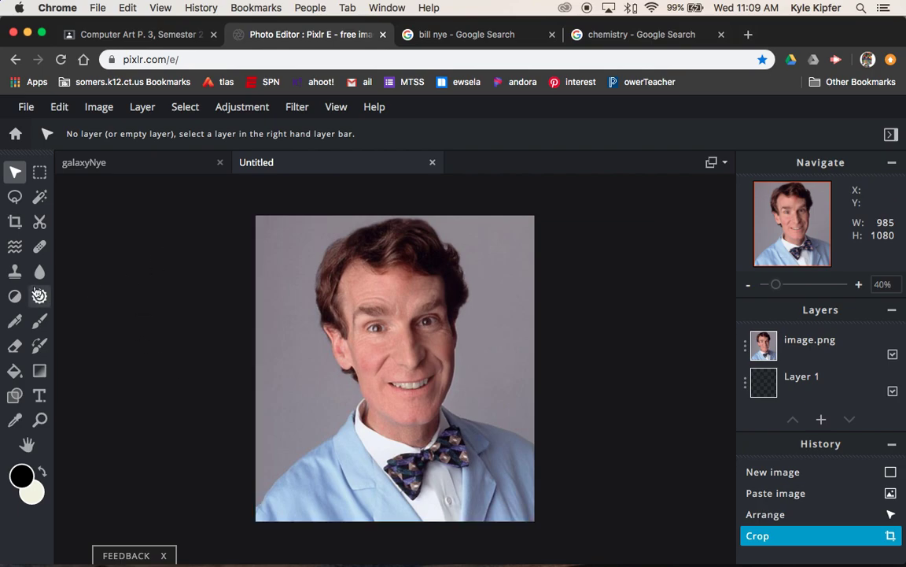
- With the Polygon lasso, outline from the lower-left corner up Bill Nye's shoulder, jaw and hair
{"action": "left_click", "coordinate": [14, 197]}
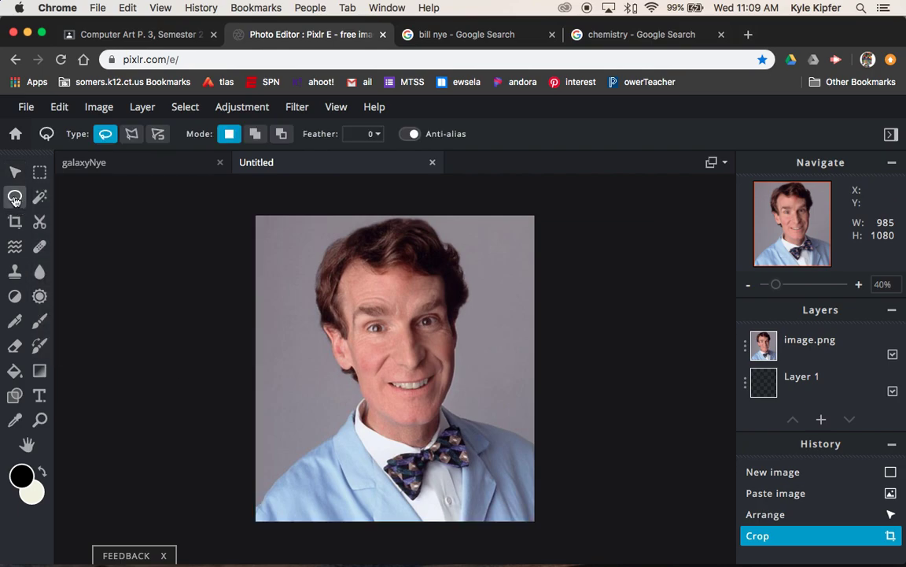
{"action": "left_click", "coordinate": [132, 135]}
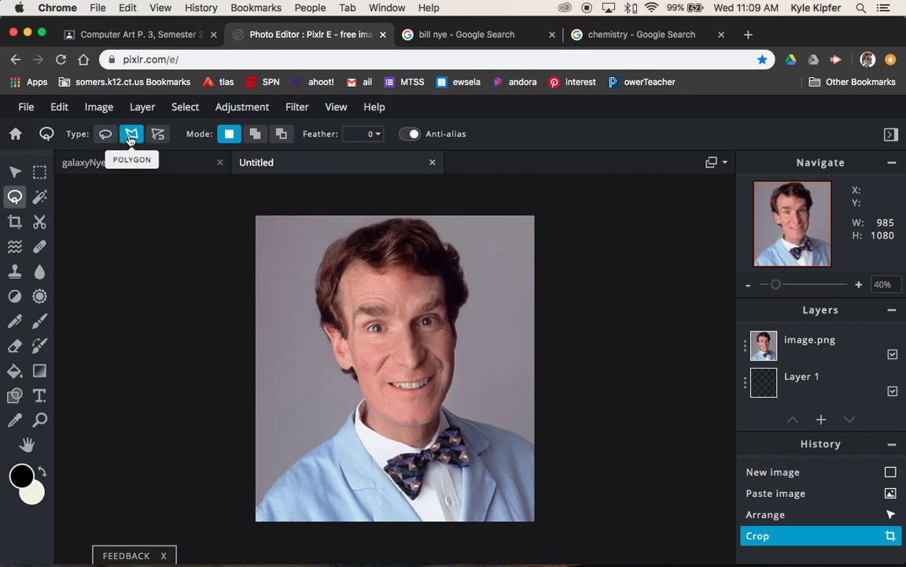
{"action": "left_click", "coordinate": [257, 504]}
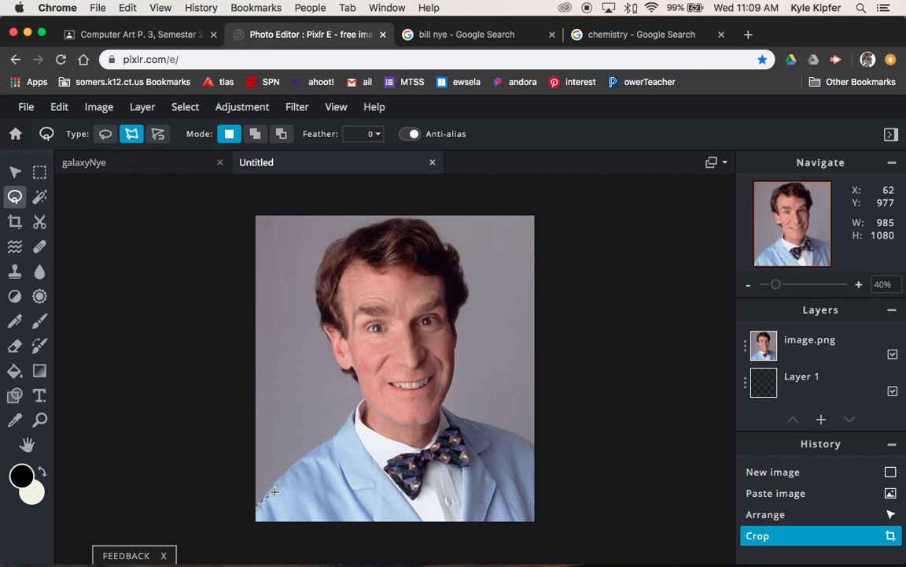
{"action": "left_click", "coordinate": [304, 454]}
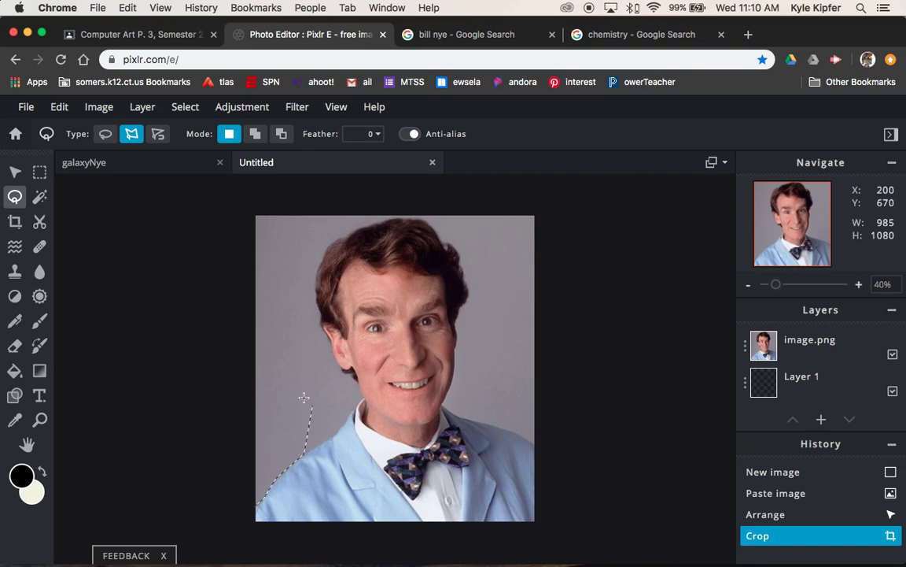
{"action": "left_click", "coordinate": [360, 398]}
{"action": "left_click", "coordinate": [346, 373]}
{"action": "left_click", "coordinate": [341, 371]}
{"action": "left_click", "coordinate": [337, 362]}
{"action": "left_click", "coordinate": [319, 305]}
{"action": "left_click", "coordinate": [314, 291]}
{"action": "left_click", "coordinate": [319, 256]}
{"action": "left_click", "coordinate": [398, 216]}
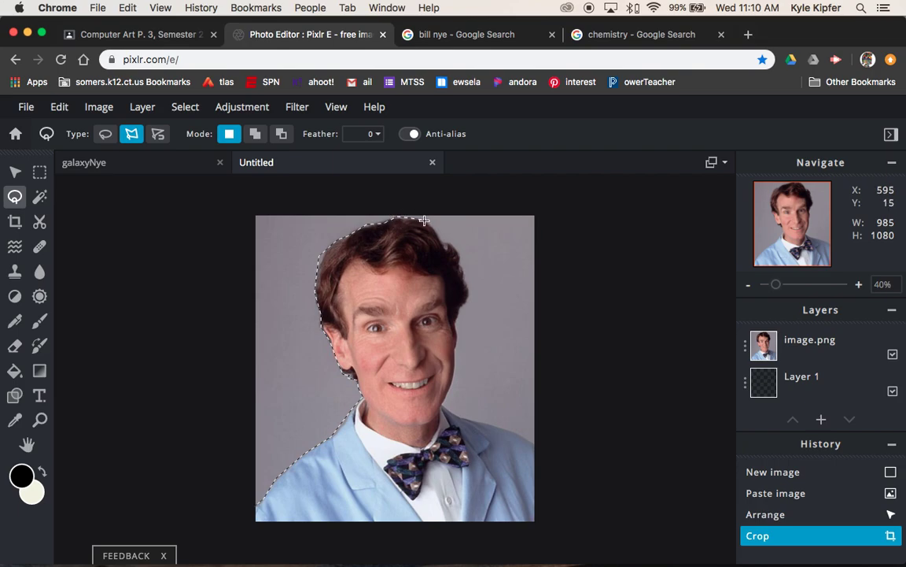
- Continue the outline down the right side of hair and face to the bottom corners, closing it
{"action": "left_click", "coordinate": [462, 263]}
{"action": "left_click", "coordinate": [468, 300]}
{"action": "left_click", "coordinate": [457, 371]}
{"action": "left_click", "coordinate": [452, 383]}
{"action": "left_click", "coordinate": [534, 444]}
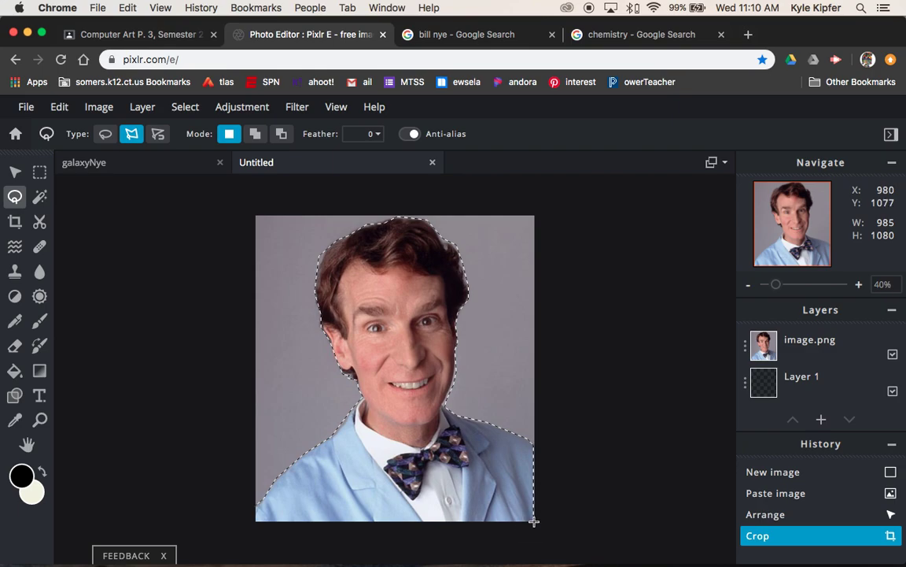
{"action": "left_click", "coordinate": [534, 521]}
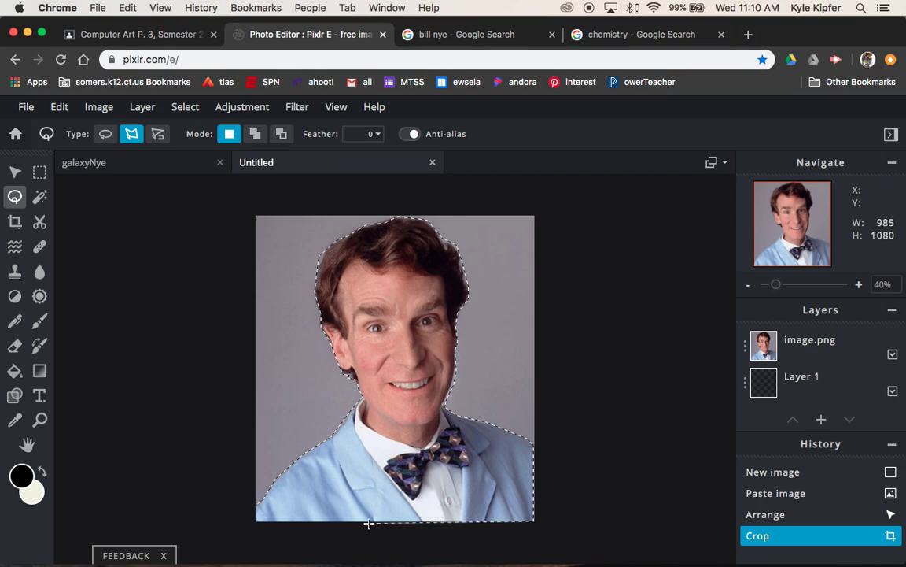
{"action": "left_click", "coordinate": [256, 521]}
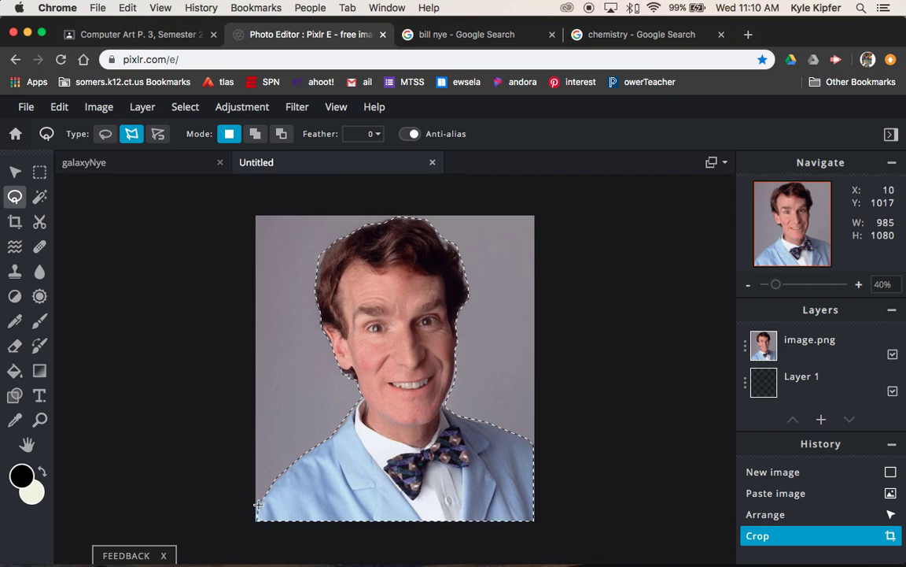
{"action": "left_click", "coordinate": [258, 504]}
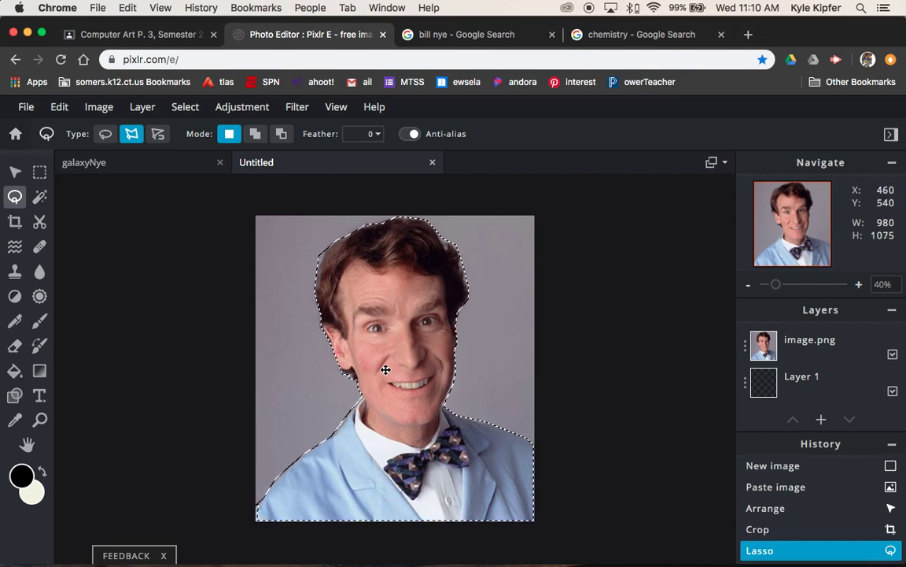
- Invert the selection, delete the grey backdrop from the image.png layer, then deselect
{"action": "left_click", "coordinate": [182, 112]}
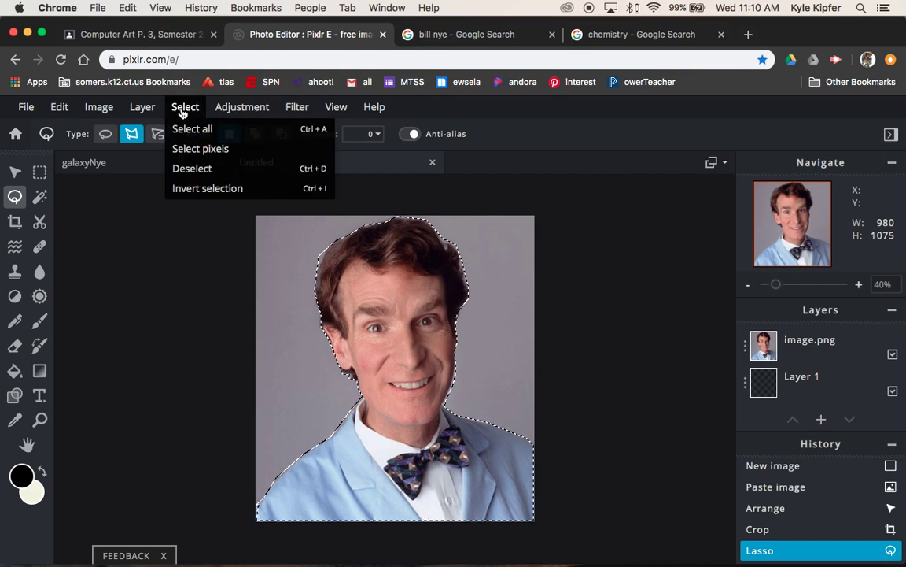
{"action": "left_click", "coordinate": [206, 189]}
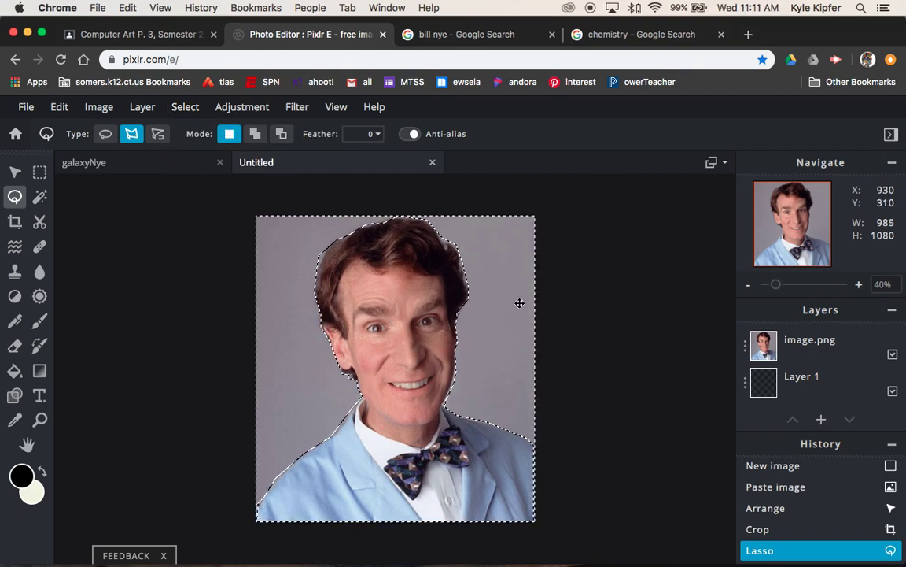
{"action": "left_click", "coordinate": [829, 341]}
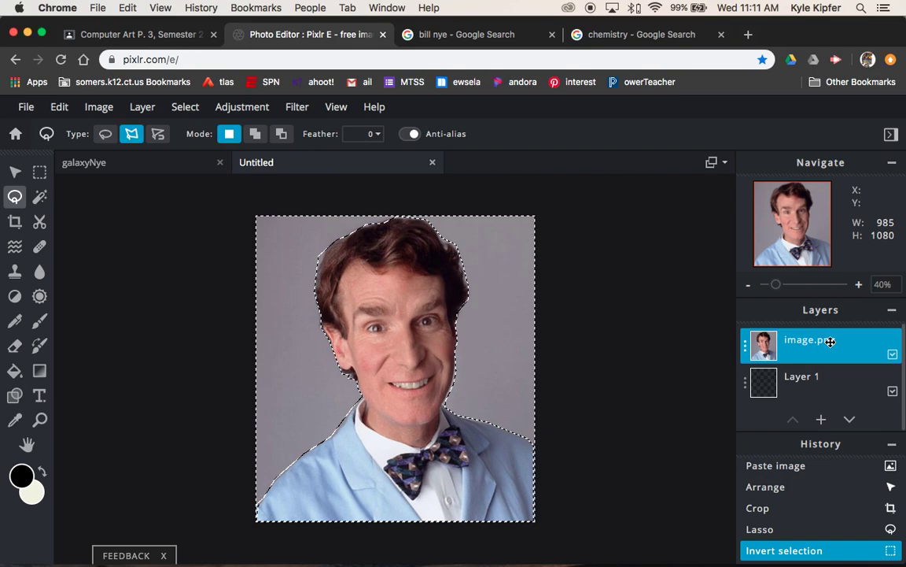
{"action": "key", "text": "BackSpace"}
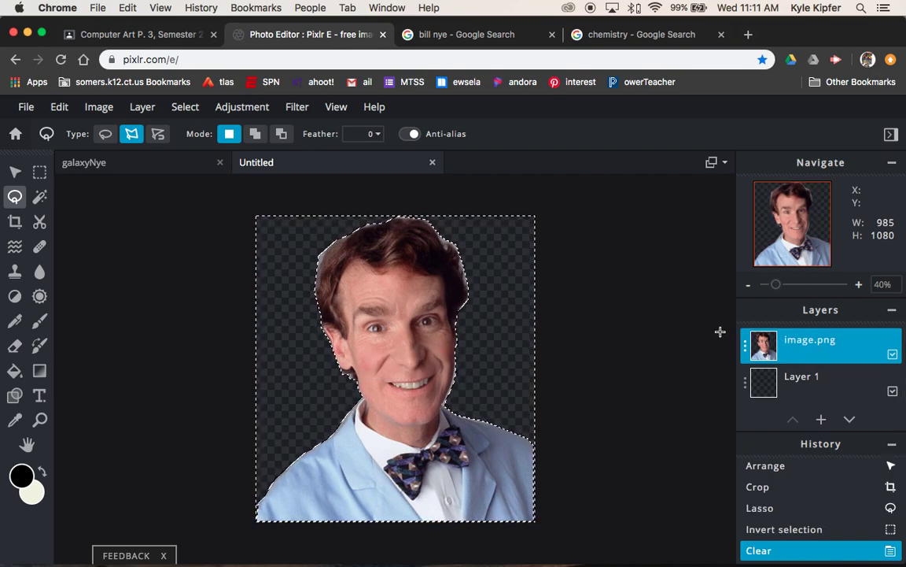
{"action": "key", "text": "super+d"}
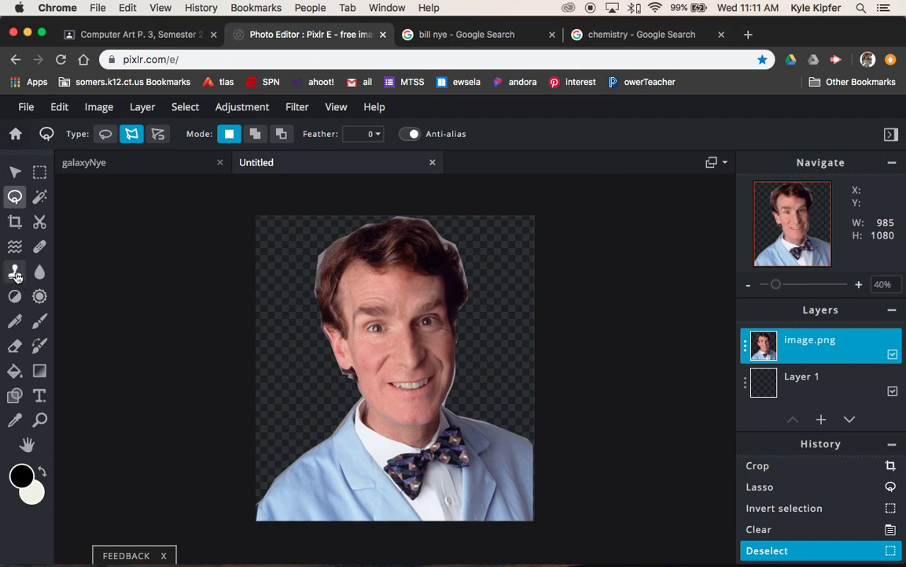
- Fill the transparent background with white using the Paint Bucket at tolerance 150
{"action": "left_click", "coordinate": [14, 370]}
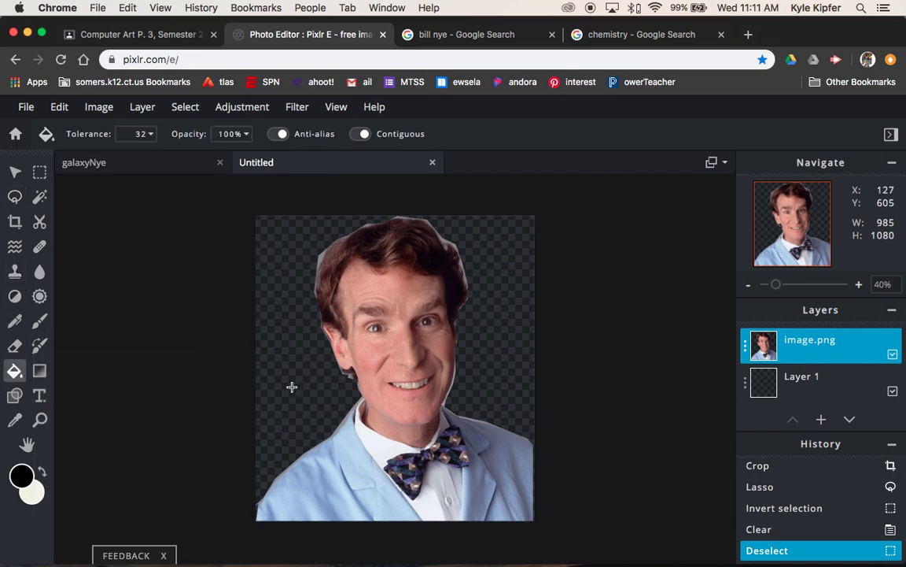
{"action": "left_click", "coordinate": [149, 134]}
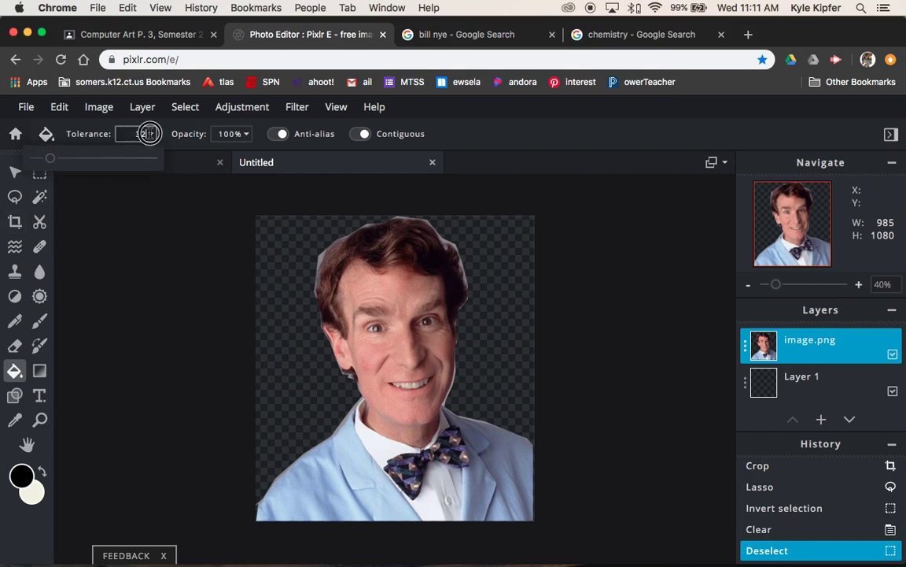
{"action": "left_click_drag", "start_coordinate": [50, 160], "coordinate": [103, 161]}
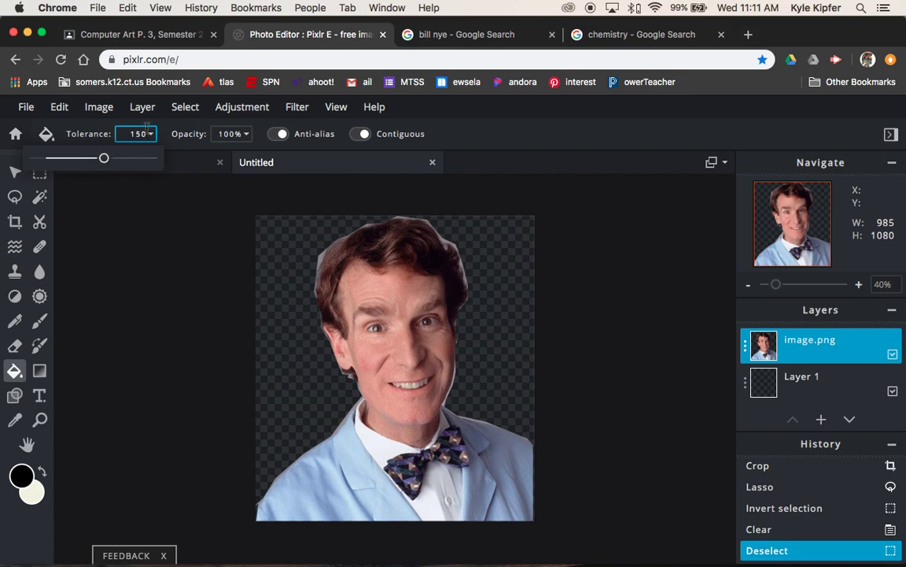
{"action": "left_click", "coordinate": [30, 481]}
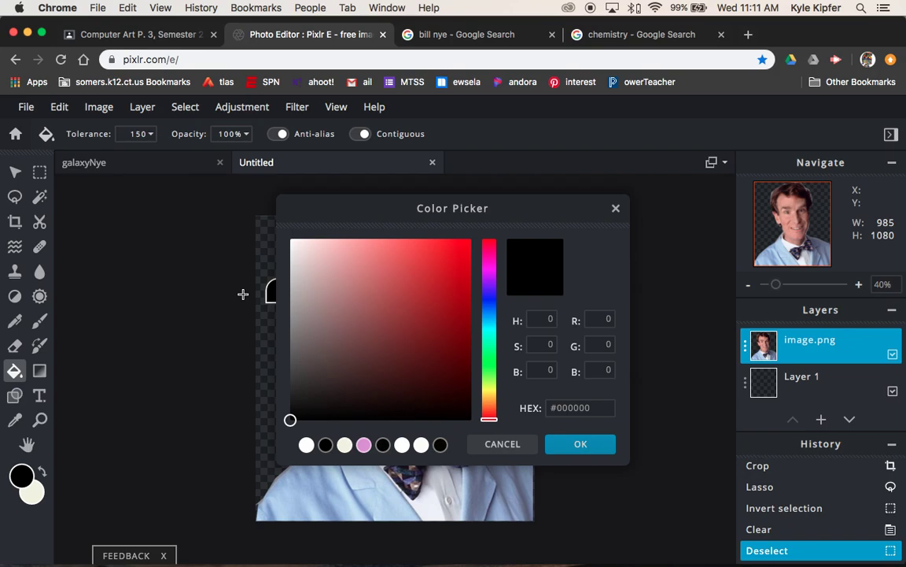
{"action": "left_click_drag", "start_coordinate": [294, 248], "coordinate": [290, 237]}
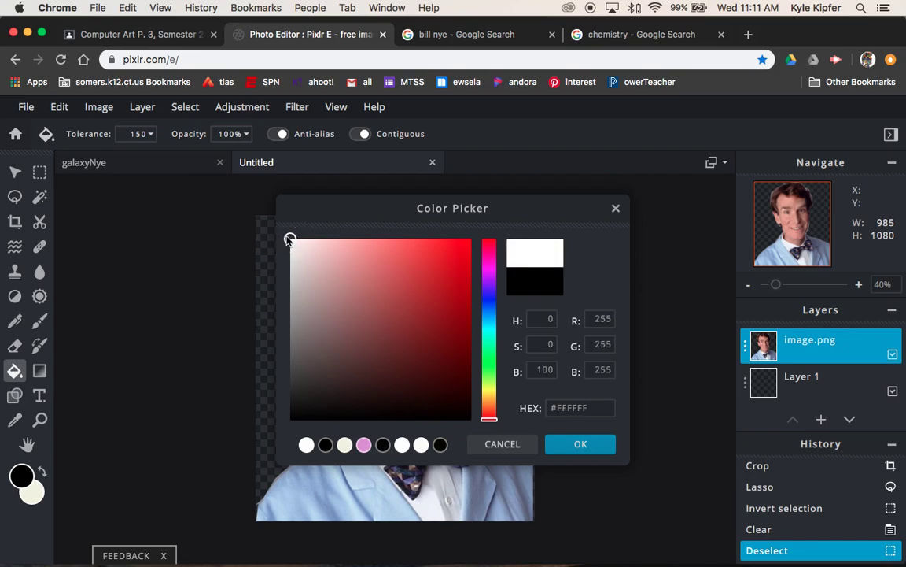
{"action": "left_click", "coordinate": [596, 445]}
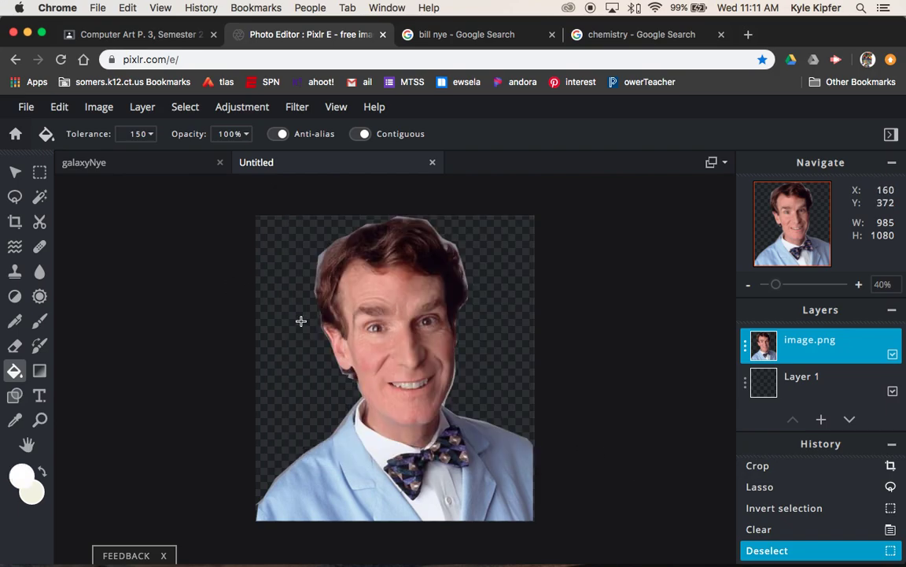
{"action": "left_click", "coordinate": [300, 321]}
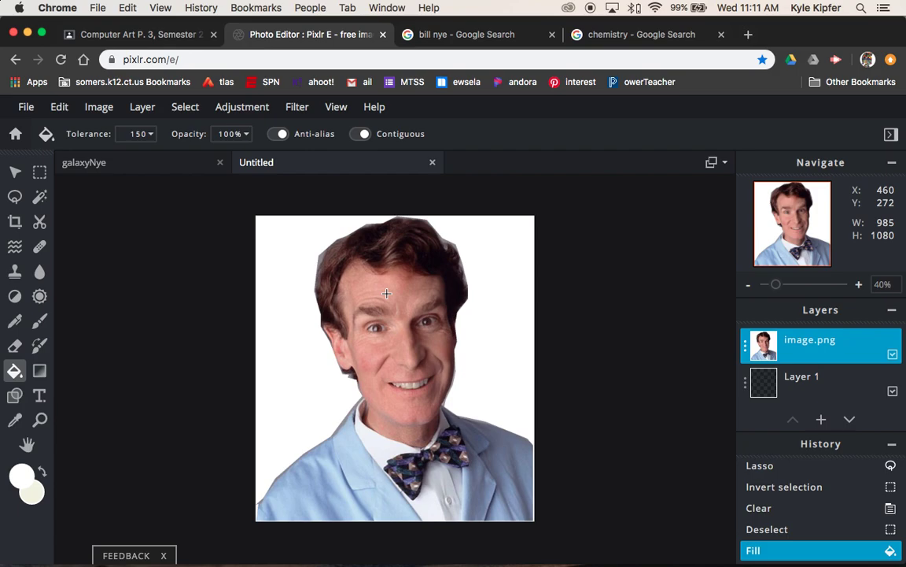
- Apply a Threshold adjustment at level 148 to make the portrait black-and-white
{"action": "left_click", "coordinate": [265, 111]}
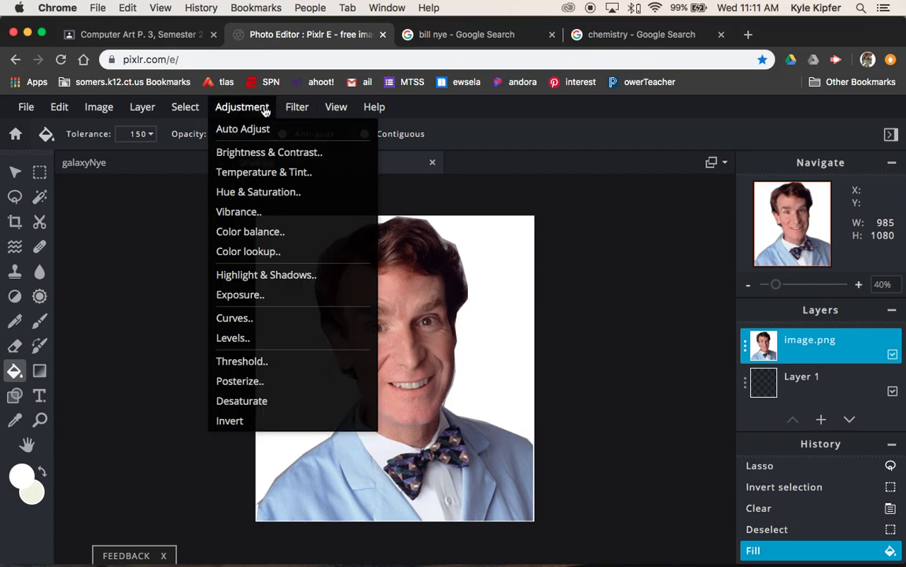
{"action": "left_click", "coordinate": [313, 363]}
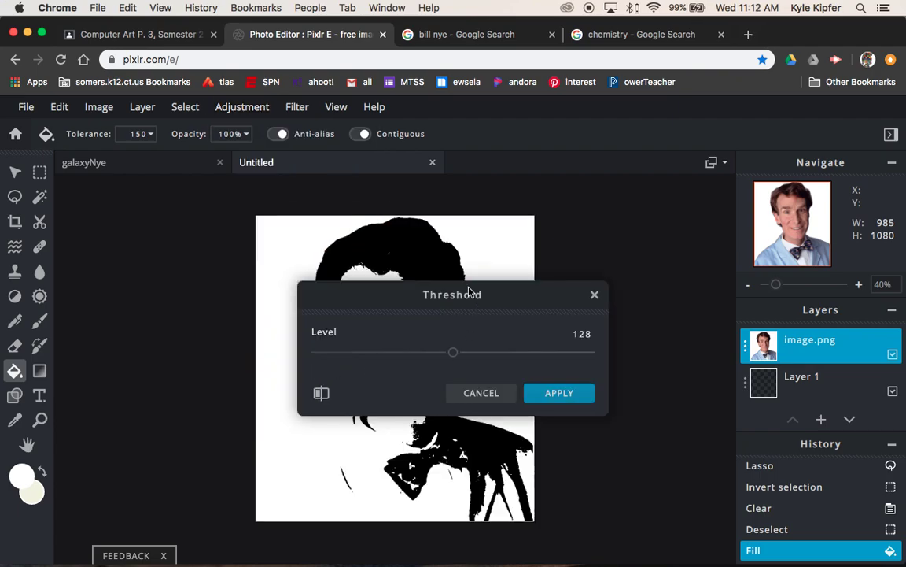
{"action": "left_click_drag", "start_coordinate": [512, 300], "coordinate": [771, 407]}
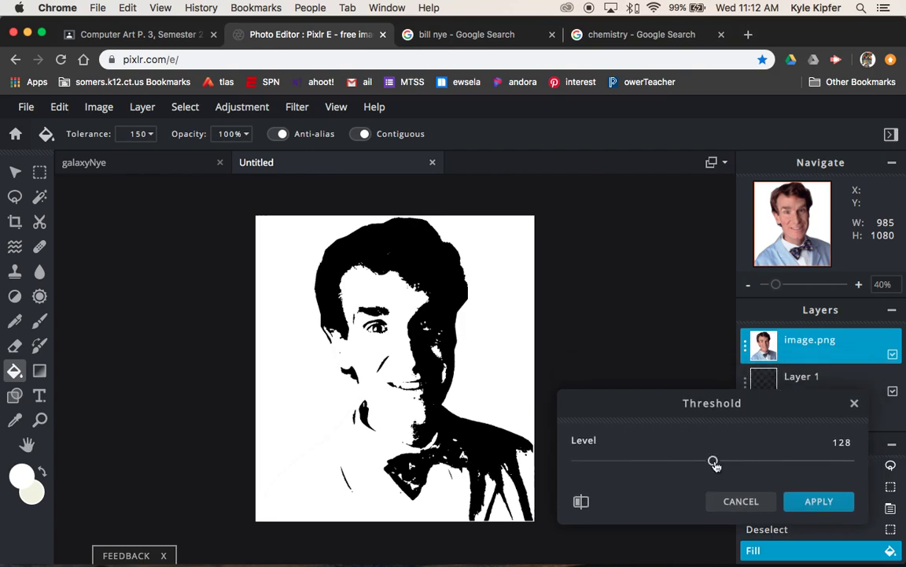
{"action": "left_click_drag", "start_coordinate": [715, 465], "coordinate": [736, 466]}
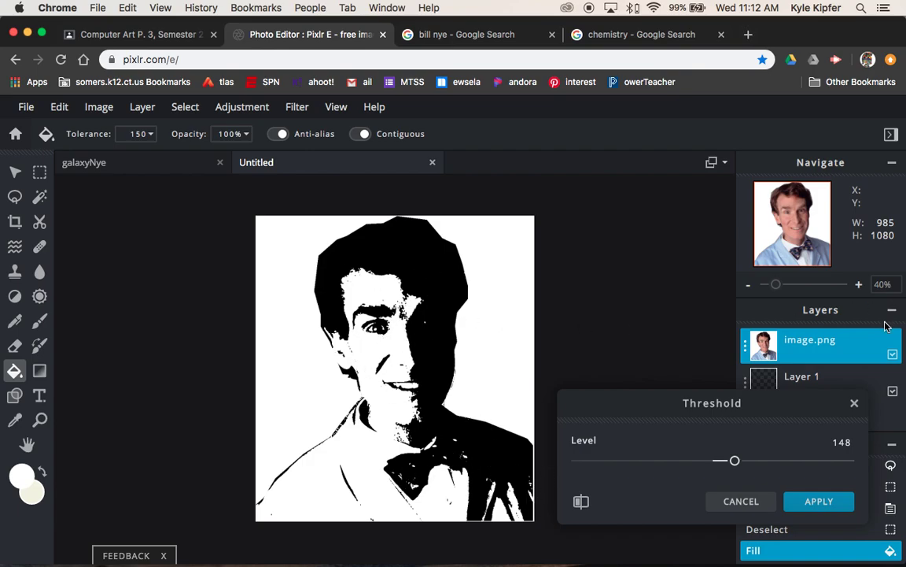
{"action": "left_click", "coordinate": [838, 509]}
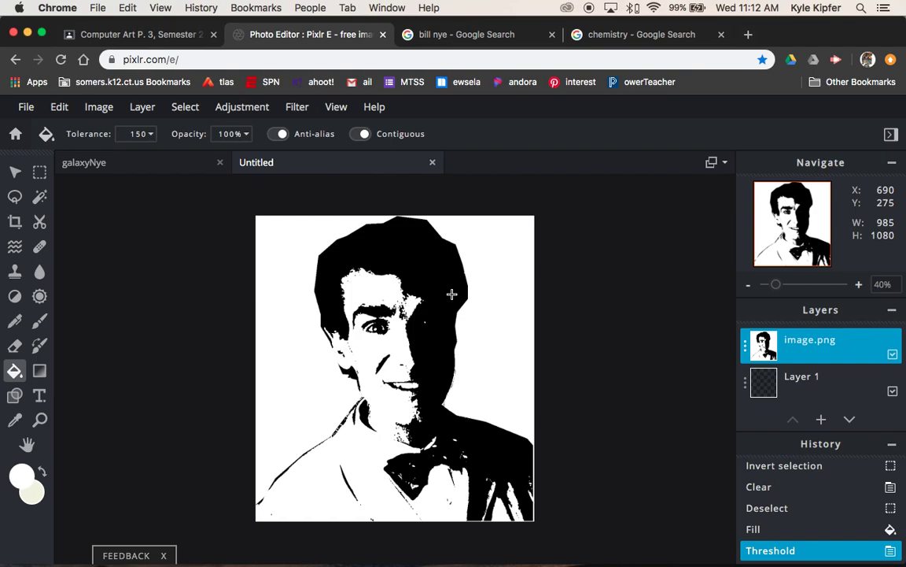
- Switch to the 'chemistry - Google Search' browser tab
{"action": "left_click", "coordinate": [661, 36]}
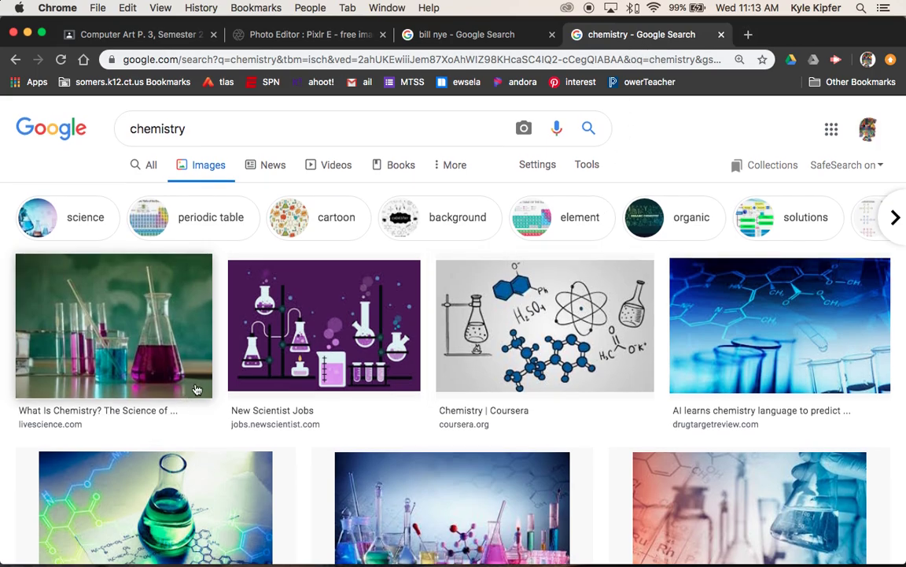
- Copy the green chemistry flask image from Google Images and go back to the Pixlr editor
{"action": "scroll", "coordinate": [189, 386], "scroll_direction": "down", "scroll_amount": 3}
{"action": "left_click", "coordinate": [195, 388]}
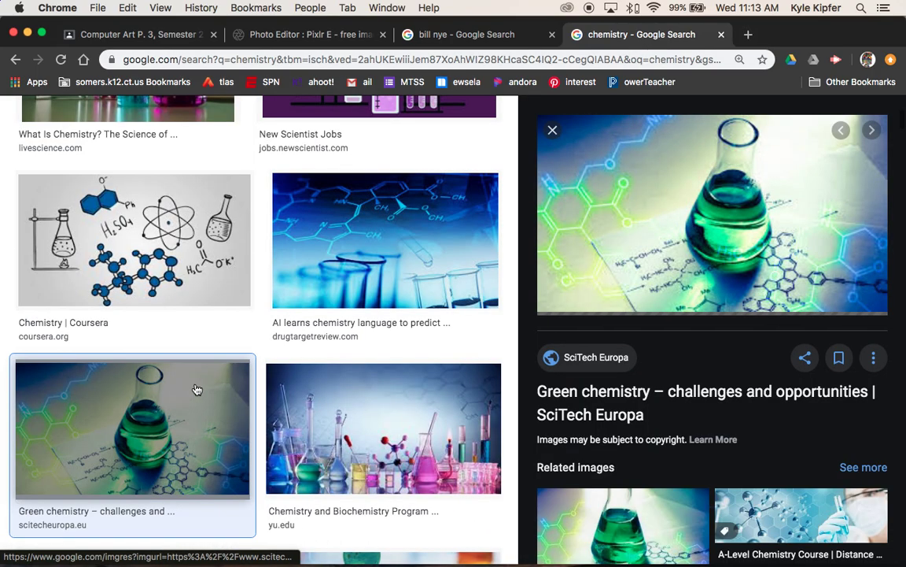
{"action": "right_click", "coordinate": [742, 211]}
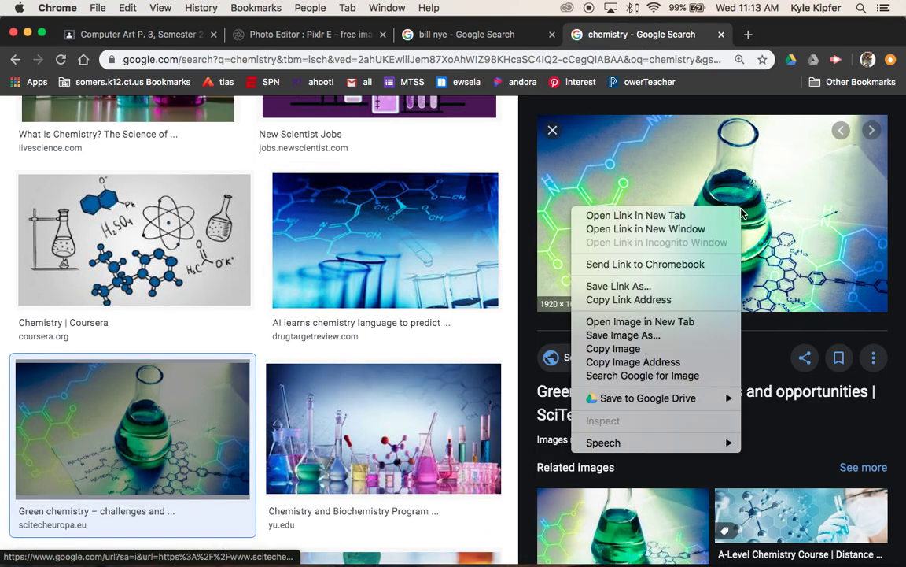
{"action": "left_click", "coordinate": [685, 351]}
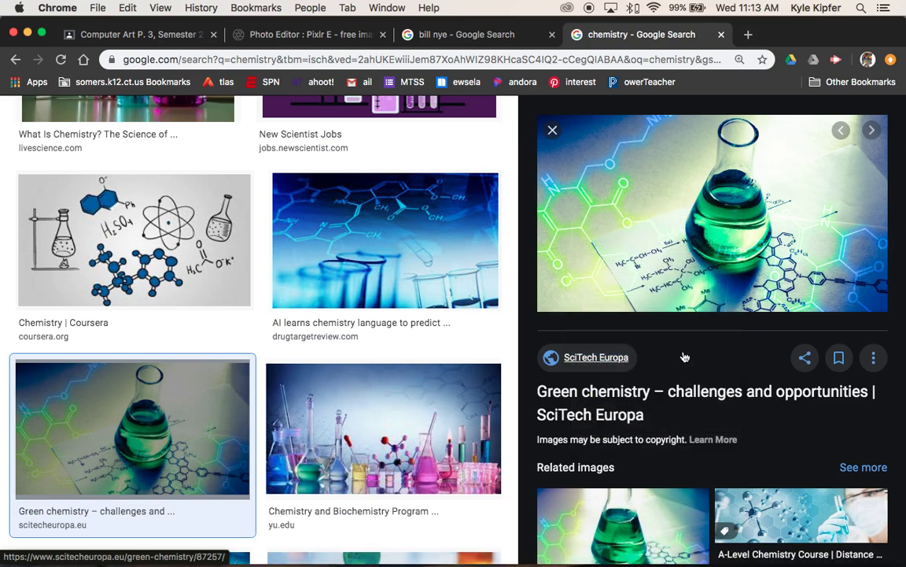
{"action": "left_click", "coordinate": [329, 41]}
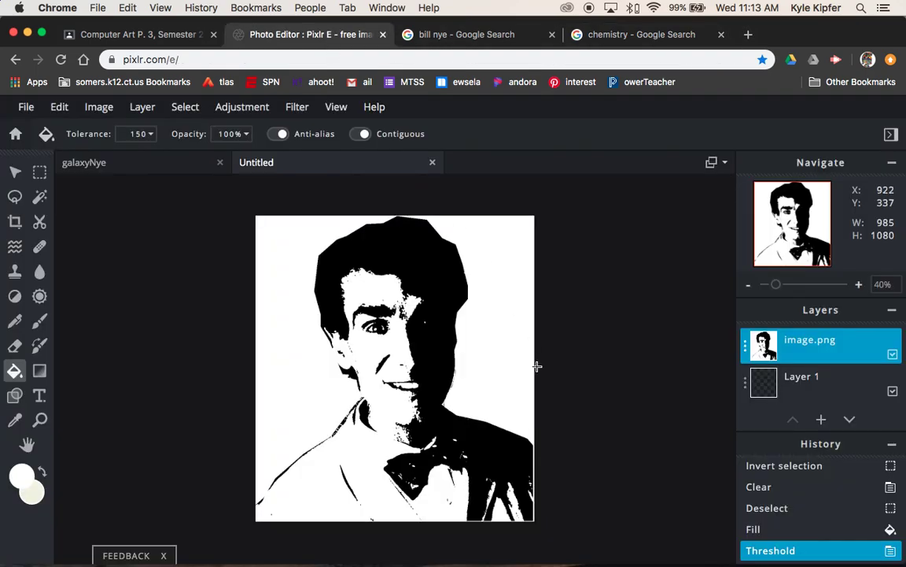
- Paste the chemistry flask image as a new layer, scale it to canvas height, and shift it right
{"action": "key", "text": "super+v"}
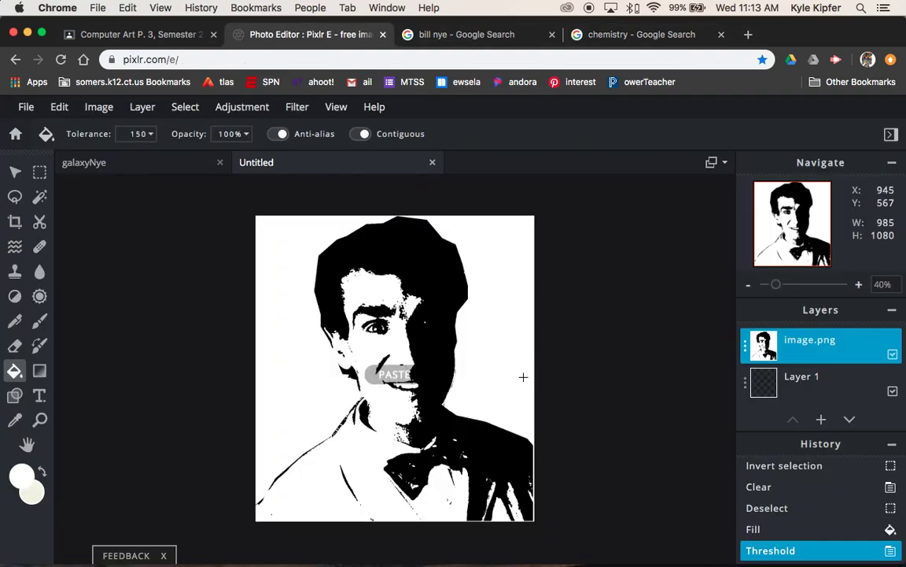
{"action": "left_click", "coordinate": [15, 171]}
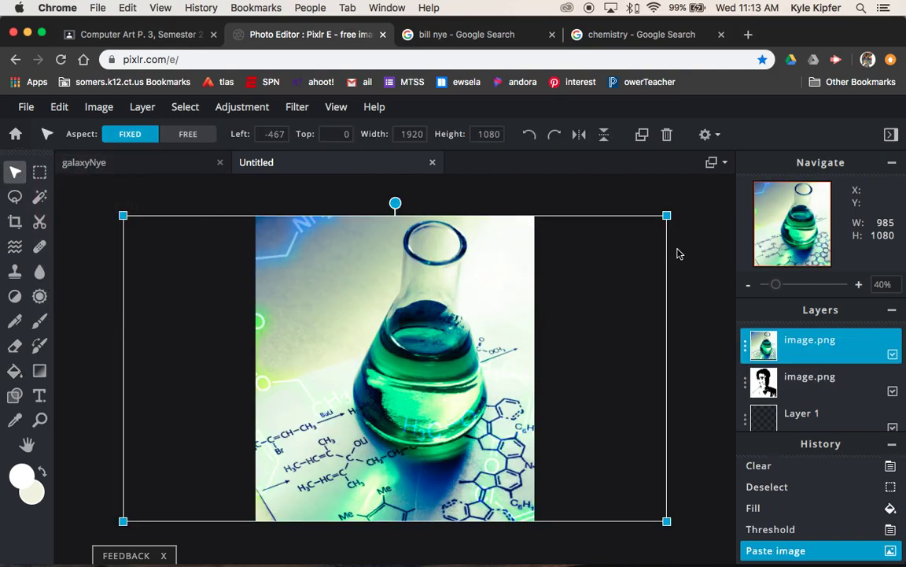
{"action": "mouse_move", "coordinate": [667, 214]}
{"action": "left_mouse_down"}
{"action": "mouse_move", "coordinate": [492, 358]}
{"action": "mouse_move", "coordinate": [680, 209]}
{"action": "mouse_move", "coordinate": [668, 222]}
{"action": "mouse_move", "coordinate": [667, 215]}
{"action": "left_mouse_up"}
{"action": "left_click_drag", "start_coordinate": [404, 413], "coordinate": [487, 410]}
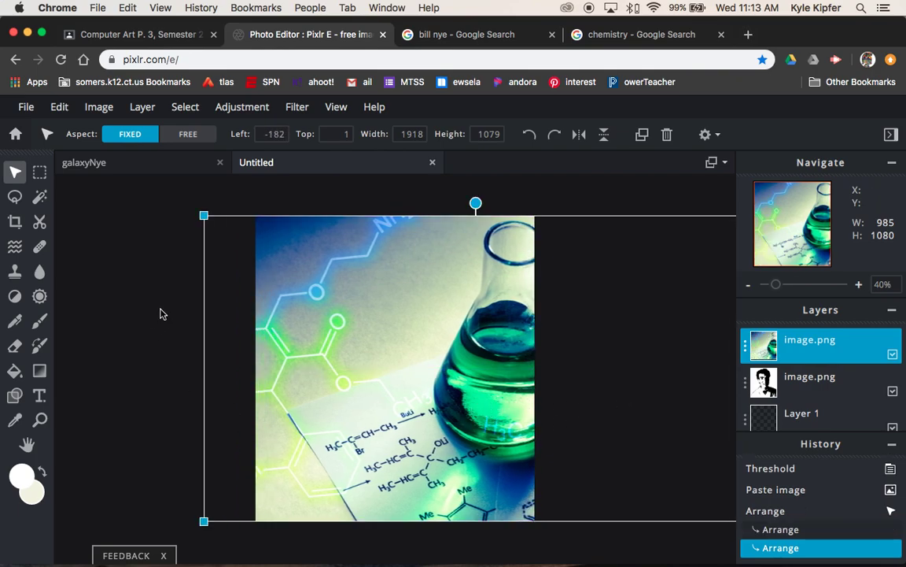
- Try the Screen blend mode on the green chemistry flask layer
{"action": "left_click", "coordinate": [848, 354]}
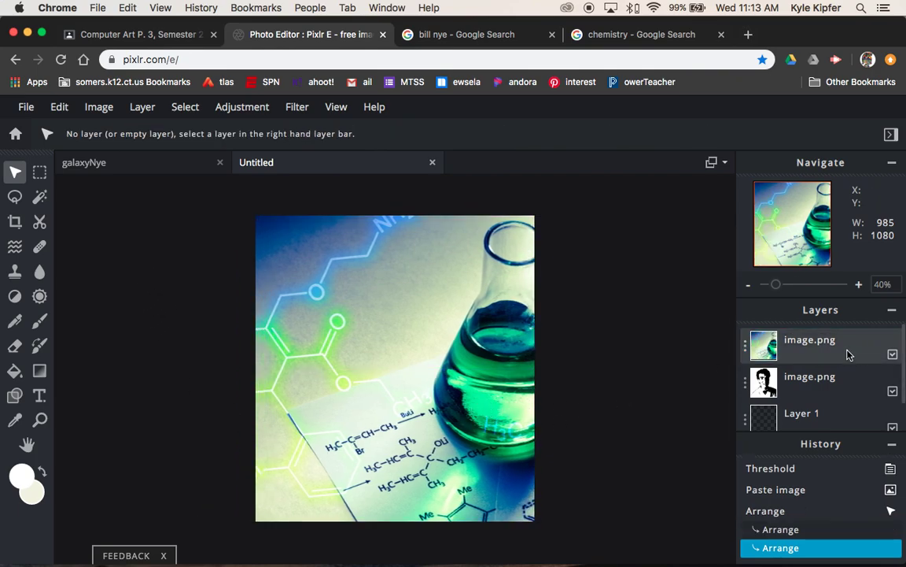
{"action": "left_click", "coordinate": [747, 350]}
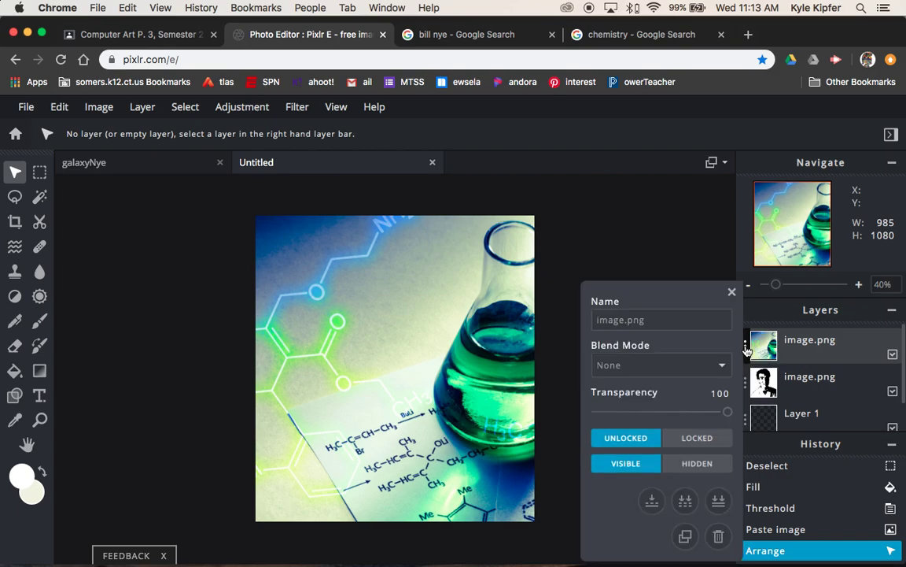
{"action": "left_click", "coordinate": [723, 370]}
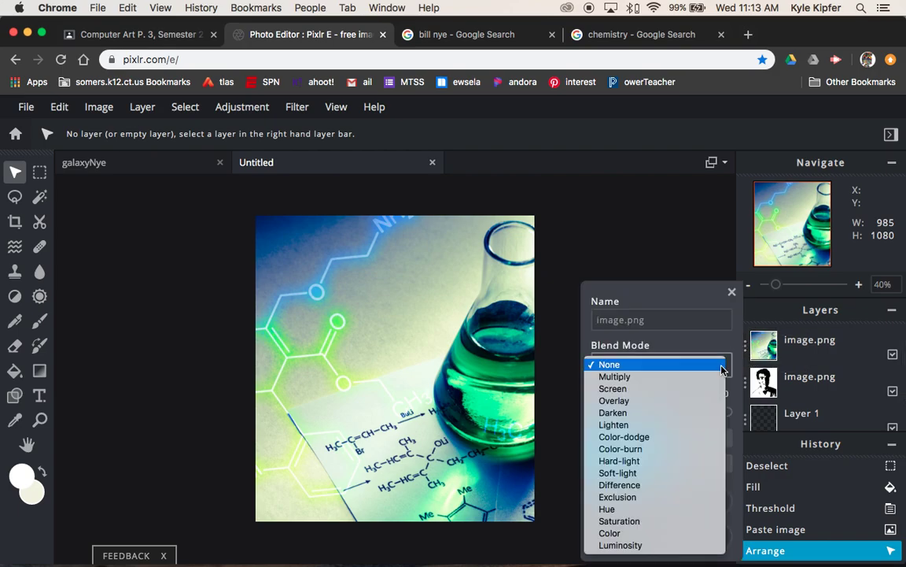
{"action": "left_click", "coordinate": [688, 391]}
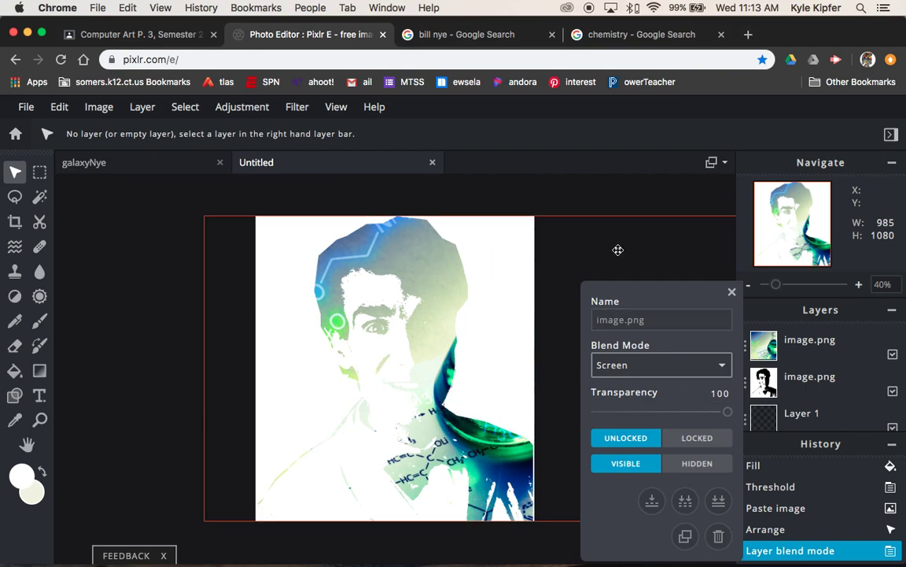
{"action": "left_click", "coordinate": [730, 293]}
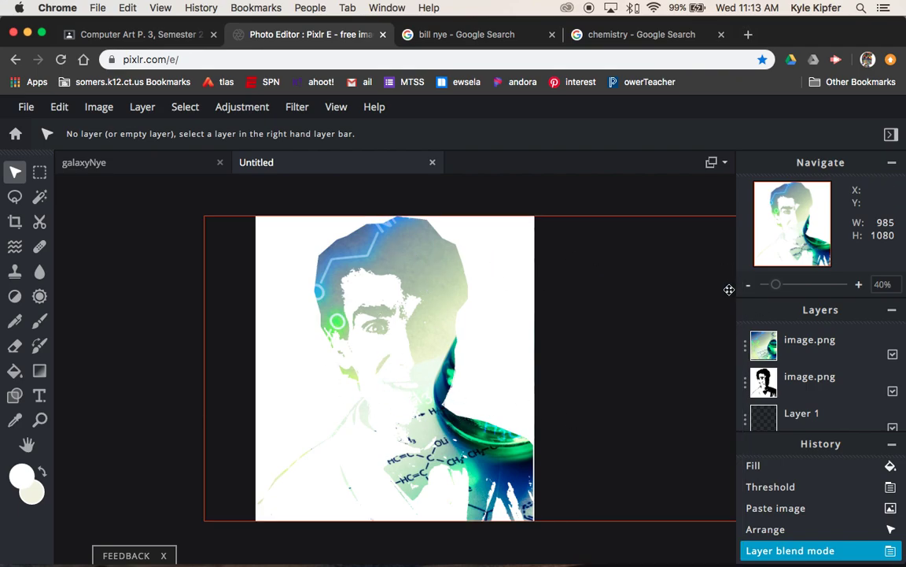
- Slide the green chemistry layer left, then delete it
{"action": "left_click", "coordinate": [771, 344]}
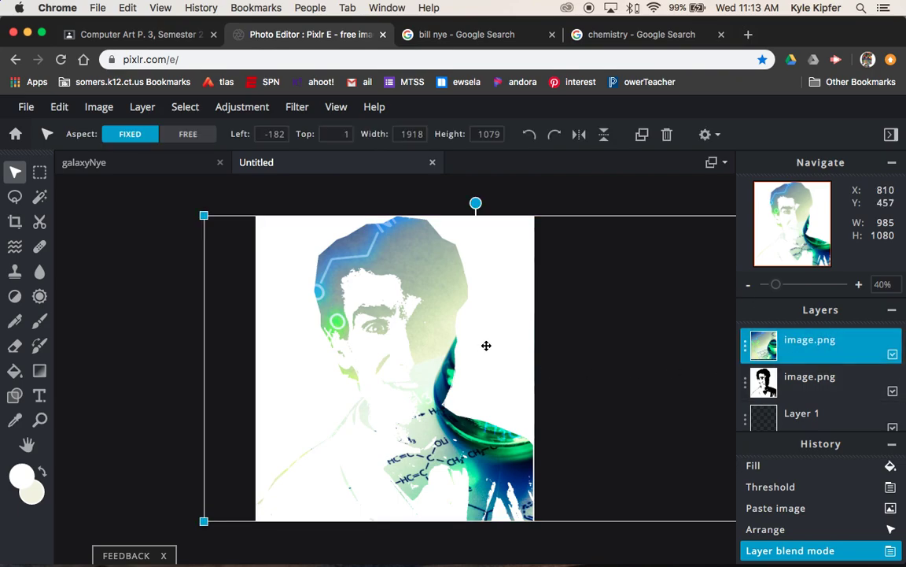
{"action": "left_click_drag", "start_coordinate": [439, 262], "coordinate": [313, 262]}
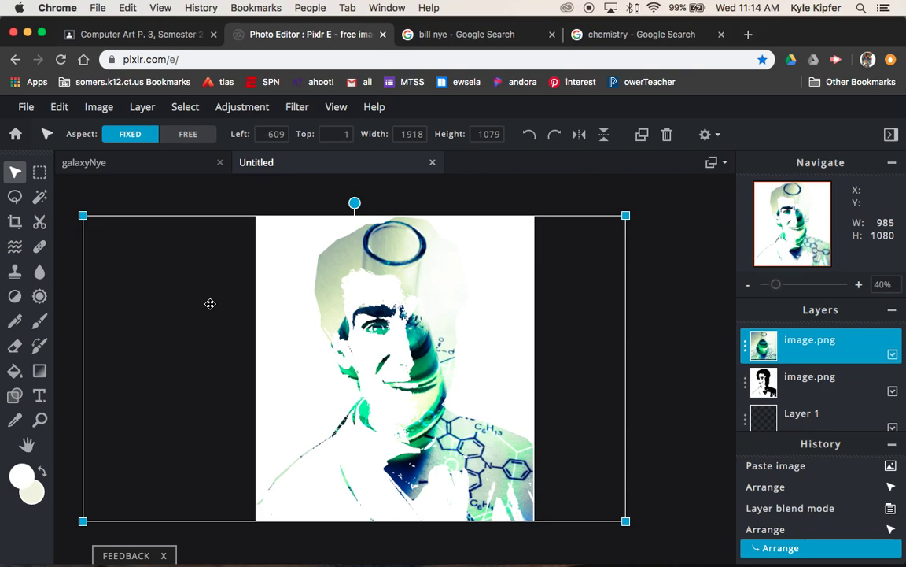
{"action": "key", "text": "Delete"}
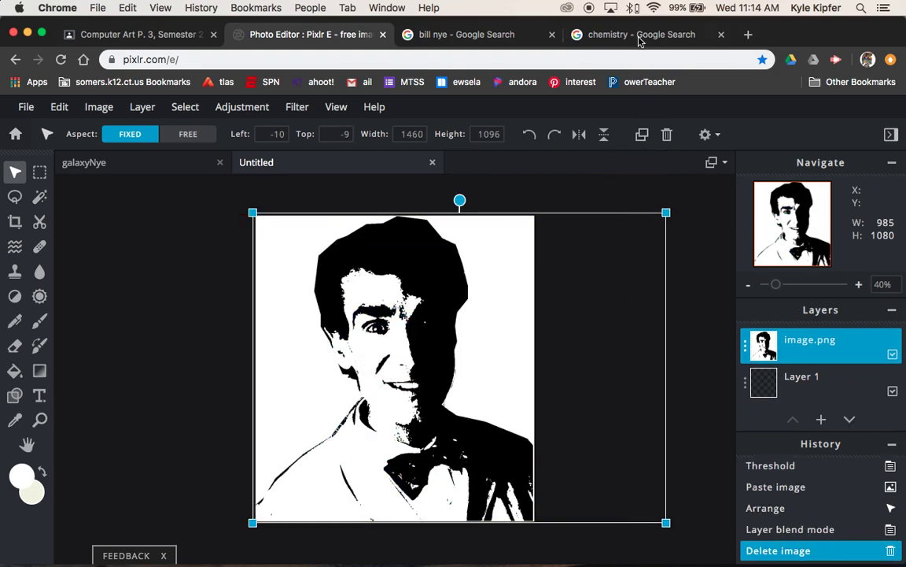
- From the chemistry image results, copy the purple-blue 'lab on a chip' DNA test-tube picture
{"action": "left_click", "coordinate": [639, 36]}
{"action": "left_click", "coordinate": [425, 263]}
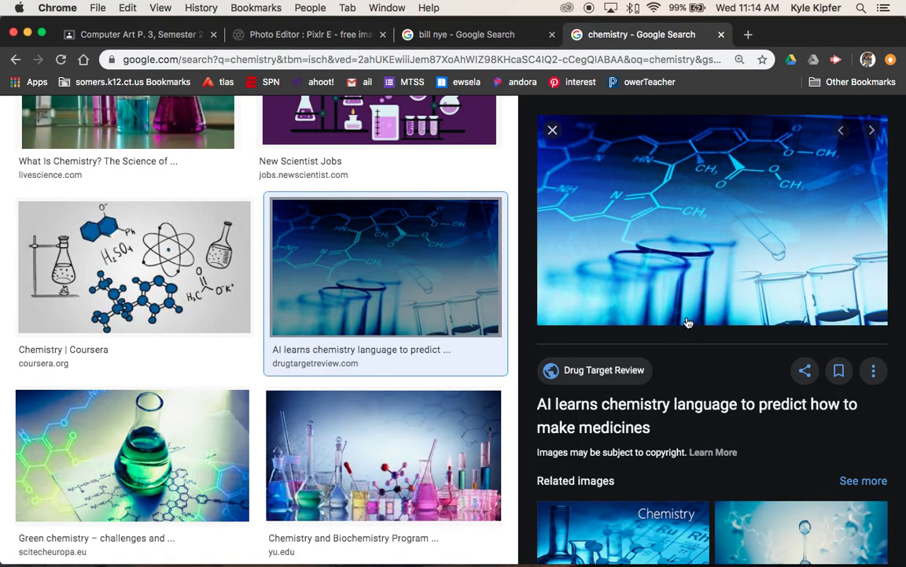
{"action": "scroll", "coordinate": [685, 314], "scroll_direction": "down", "scroll_amount": 3}
{"action": "scroll", "coordinate": [679, 304], "scroll_direction": "down", "scroll_amount": 8}
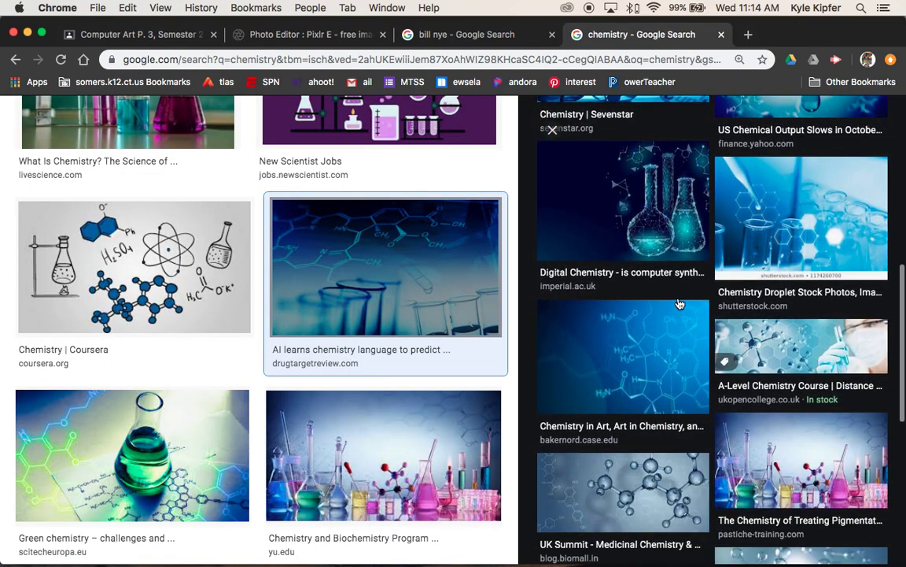
{"action": "scroll", "coordinate": [679, 304], "scroll_direction": "up", "scroll_amount": 10}
{"action": "scroll", "coordinate": [641, 376], "scroll_direction": "down", "scroll_amount": 10}
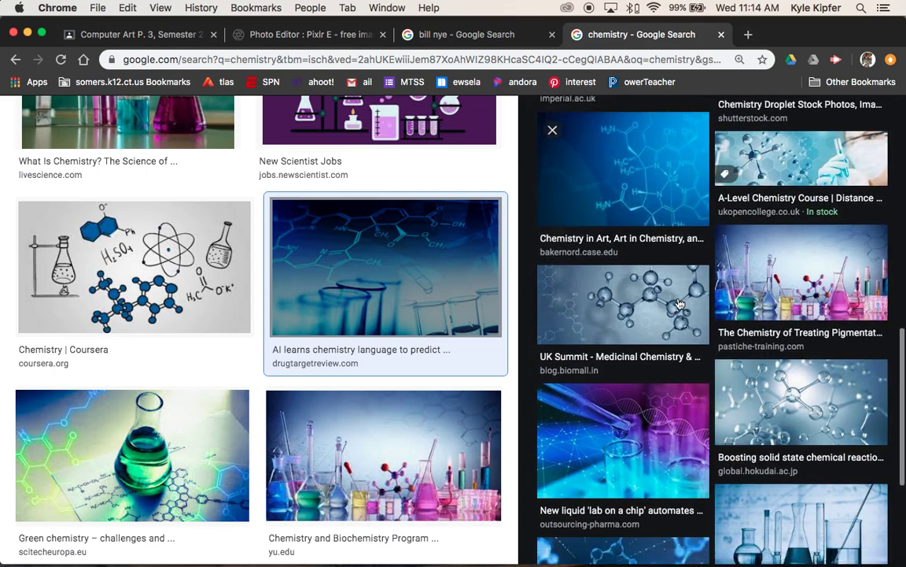
{"action": "left_click", "coordinate": [641, 376]}
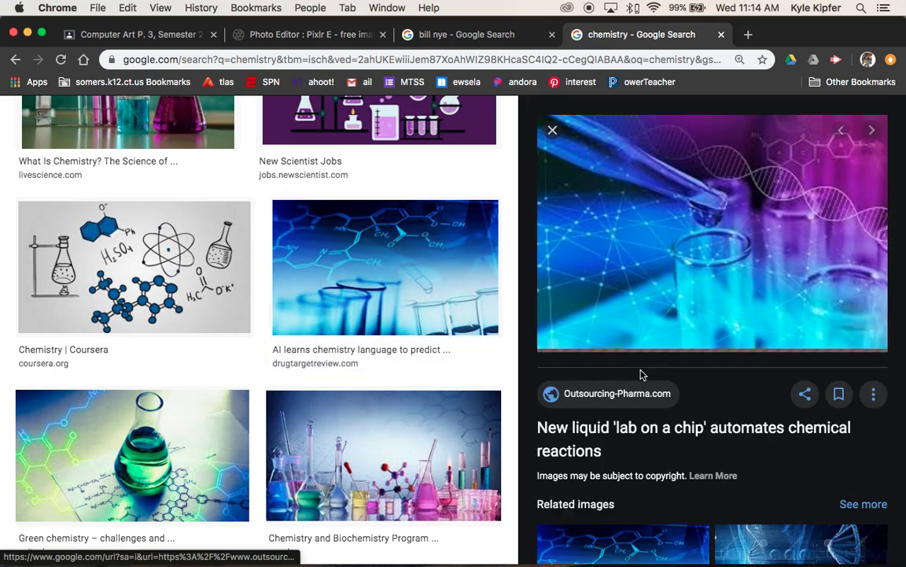
{"action": "right_click", "coordinate": [706, 250]}
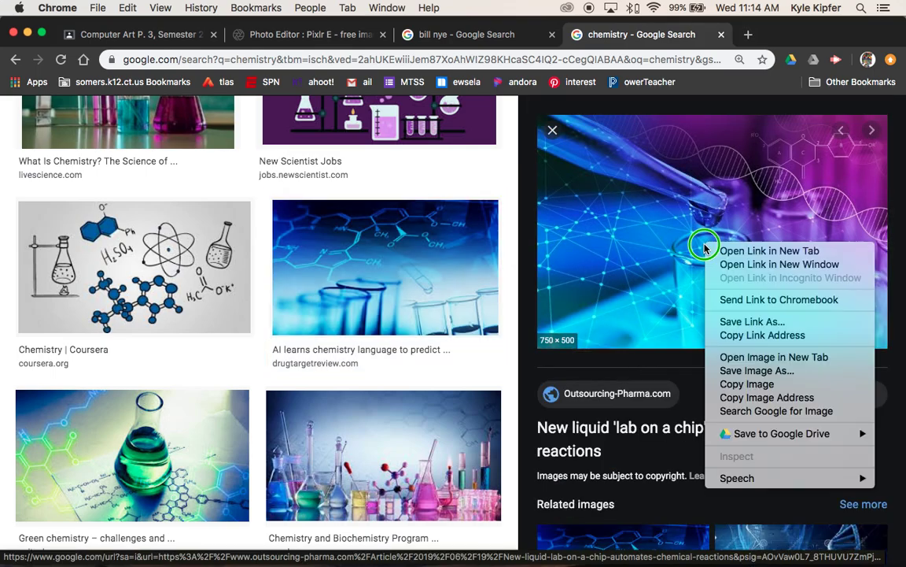
{"action": "left_click", "coordinate": [746, 384]}
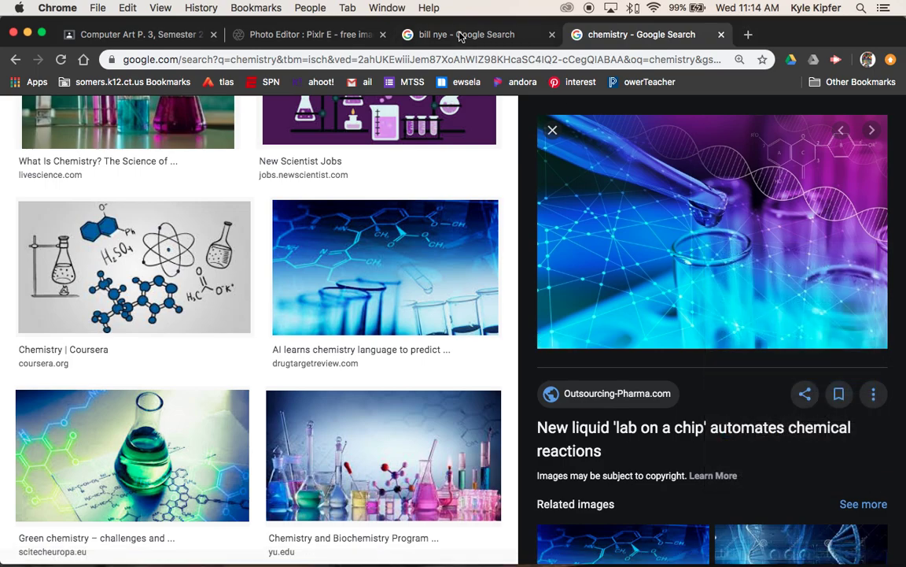
- Paste the purple-blue DNA image into Pixlr and scale it to about 1625×1083 over the portrait
{"action": "left_click", "coordinate": [293, 34]}
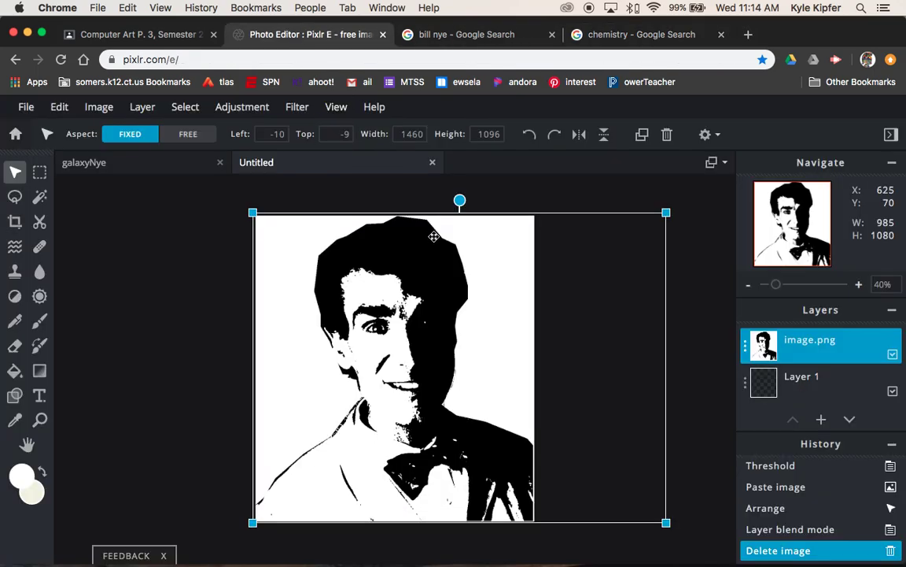
{"action": "key", "text": "super+v"}
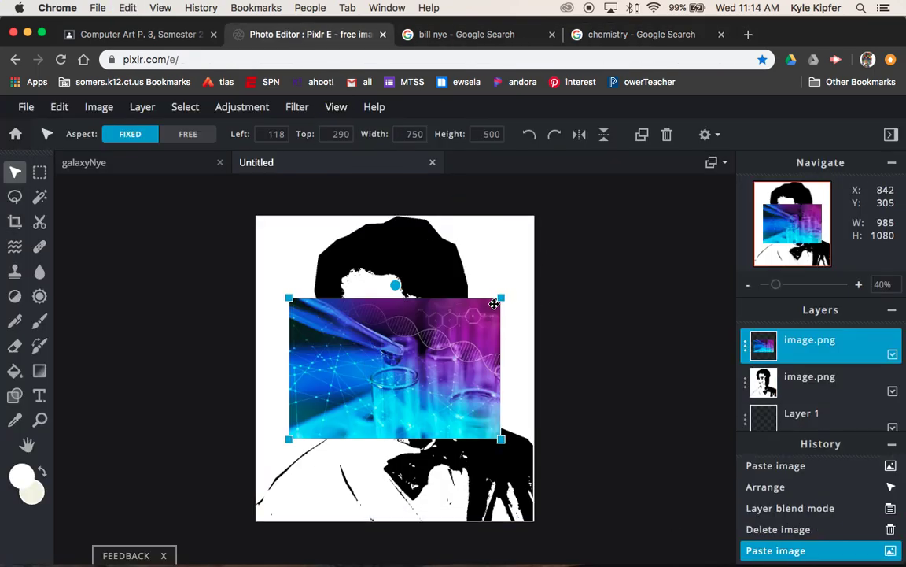
{"action": "left_click_drag", "start_coordinate": [501, 298], "coordinate": [634, 156]}
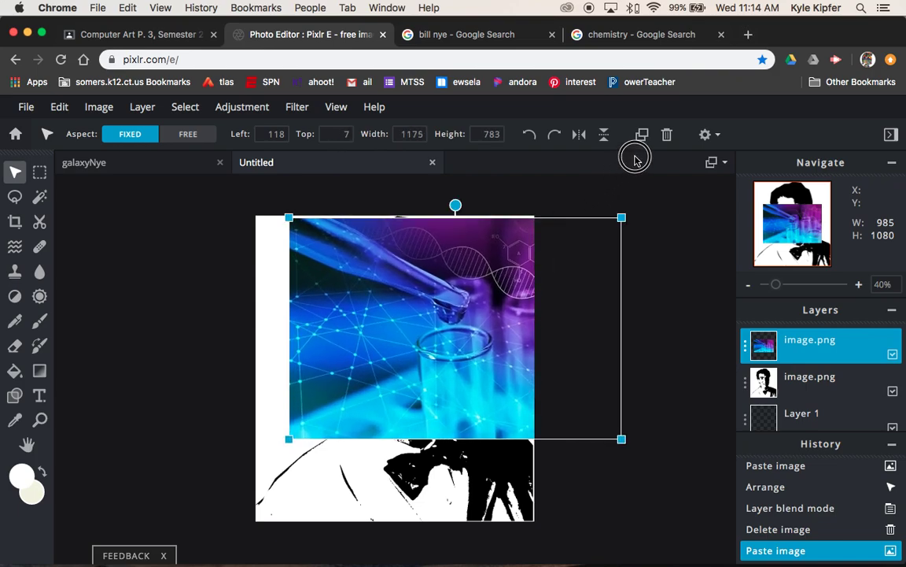
{"action": "left_click_drag", "start_coordinate": [288, 438], "coordinate": [162, 535]}
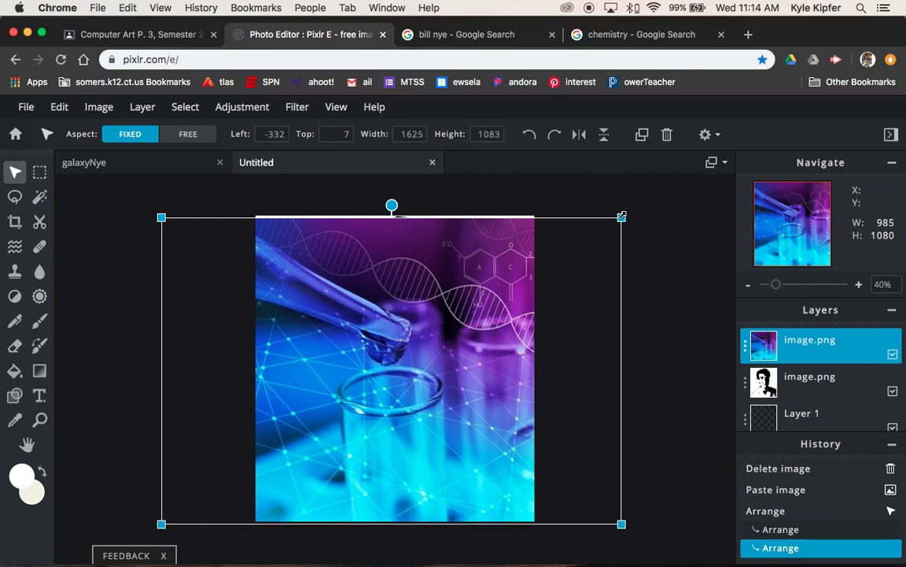
{"action": "left_click_drag", "start_coordinate": [622, 216], "coordinate": [631, 208]}
{"action": "left_click", "coordinate": [833, 340]}
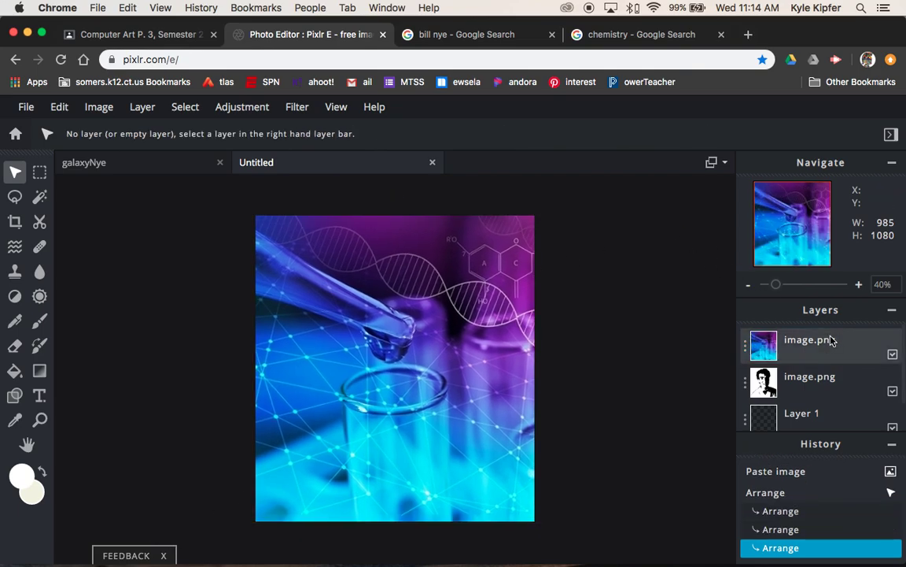
- Set the purple-blue chemistry layer's blend mode to Screen
{"action": "left_click", "coordinate": [743, 345]}
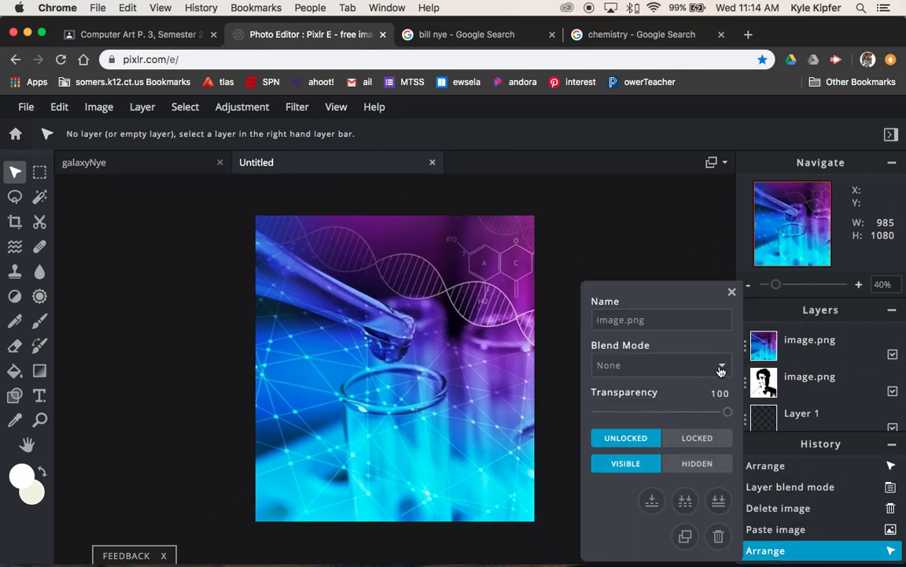
{"action": "left_click", "coordinate": [721, 365]}
{"action": "left_click", "coordinate": [674, 389]}
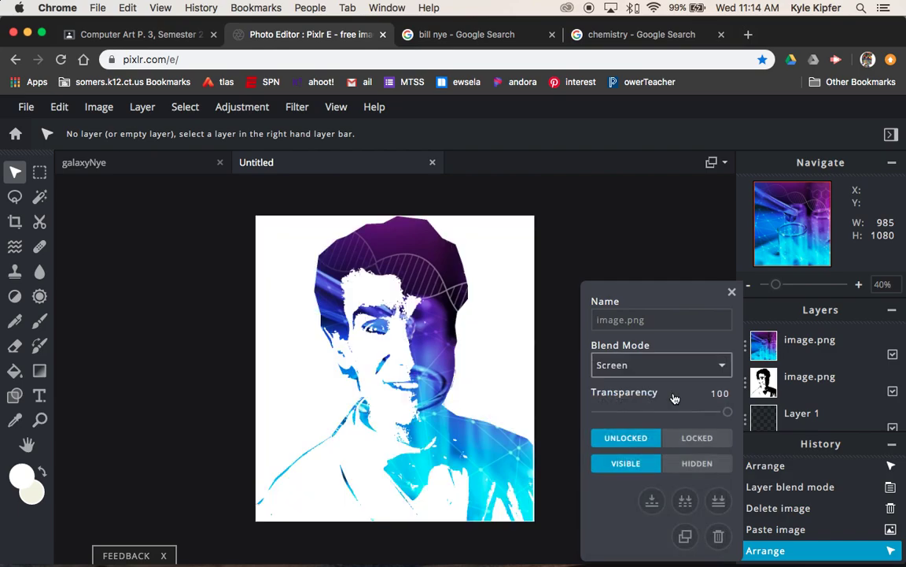
{"action": "left_click", "coordinate": [731, 292]}
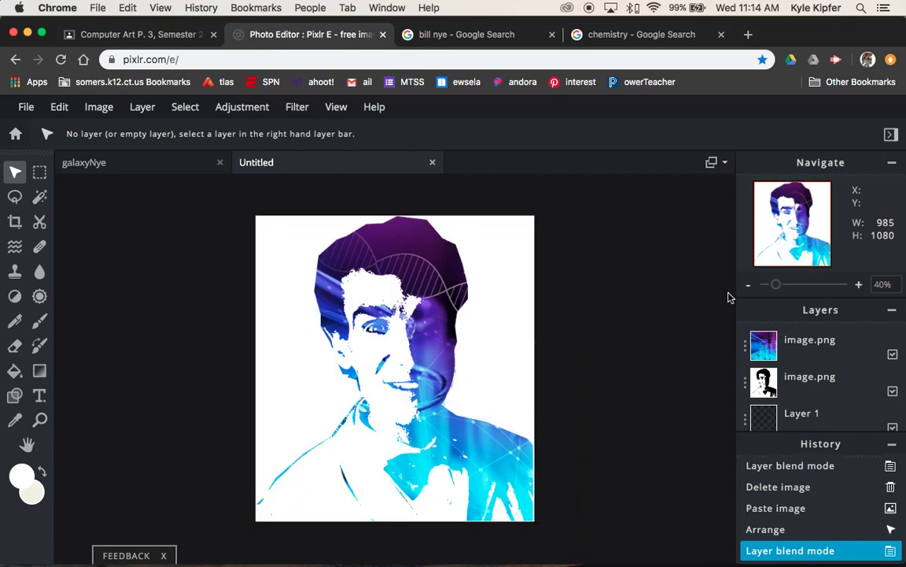
- Slide the chemistry layer slightly so the hexagon molecules show over the portrait
{"action": "left_click", "coordinate": [422, 265]}
{"action": "left_click_drag", "start_coordinate": [422, 265], "coordinate": [355, 263]}
{"action": "left_click", "coordinate": [691, 201]}
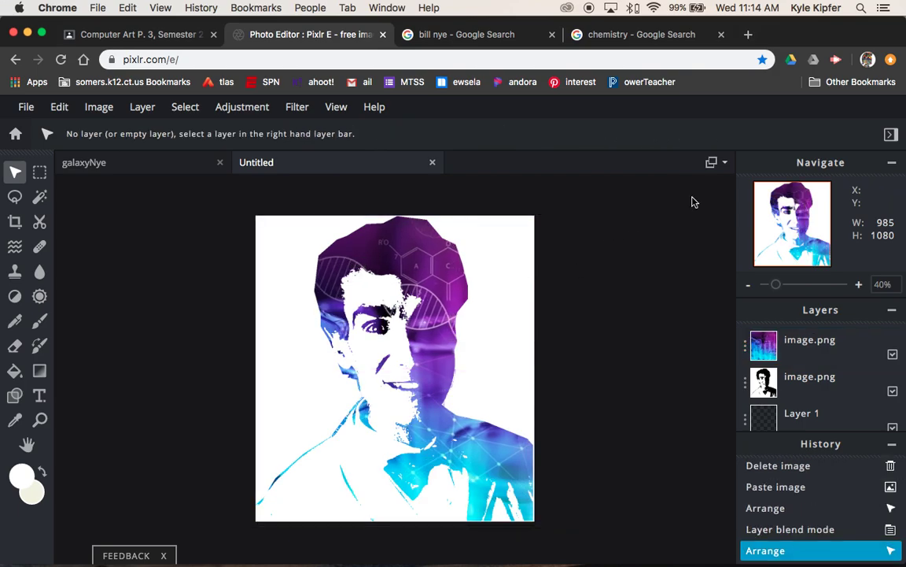
- Download the portrait as a High-quality JPG named stencilportrait
{"action": "left_click", "coordinate": [26, 106]}
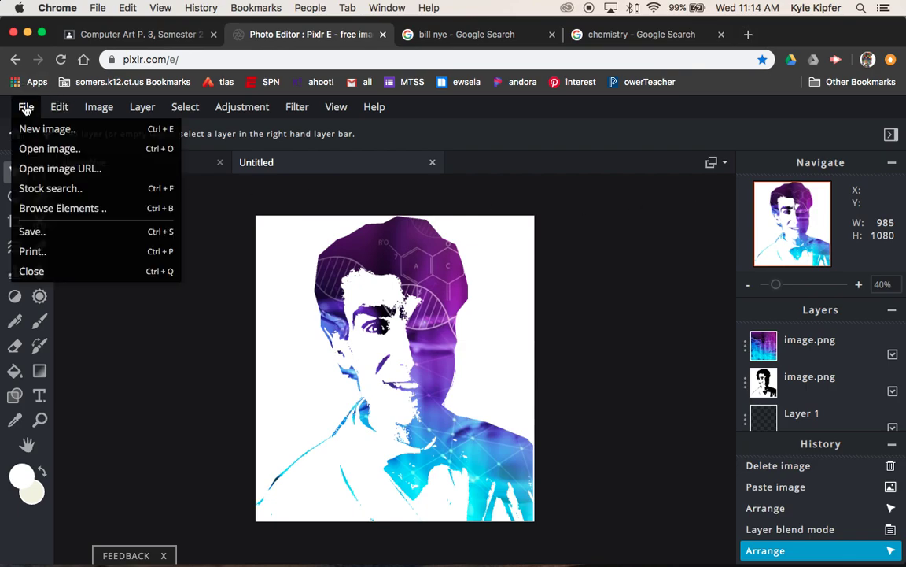
{"action": "left_click", "coordinate": [87, 235]}
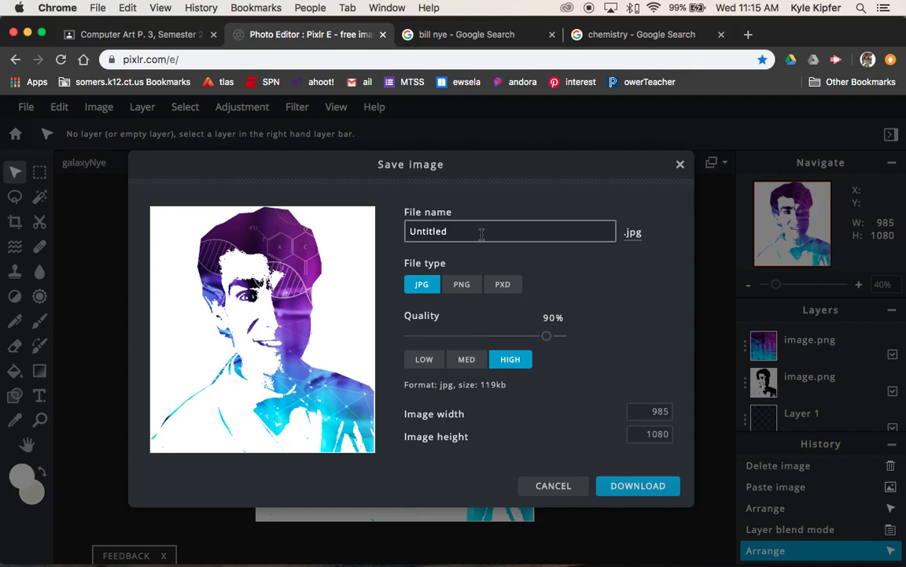
{"action": "key", "text": "BackSpace"}
{"action": "key", "text": "BackSpace"}
{"action": "key", "text": "BackSpace"}
{"action": "type", "text": "stencilportra"}
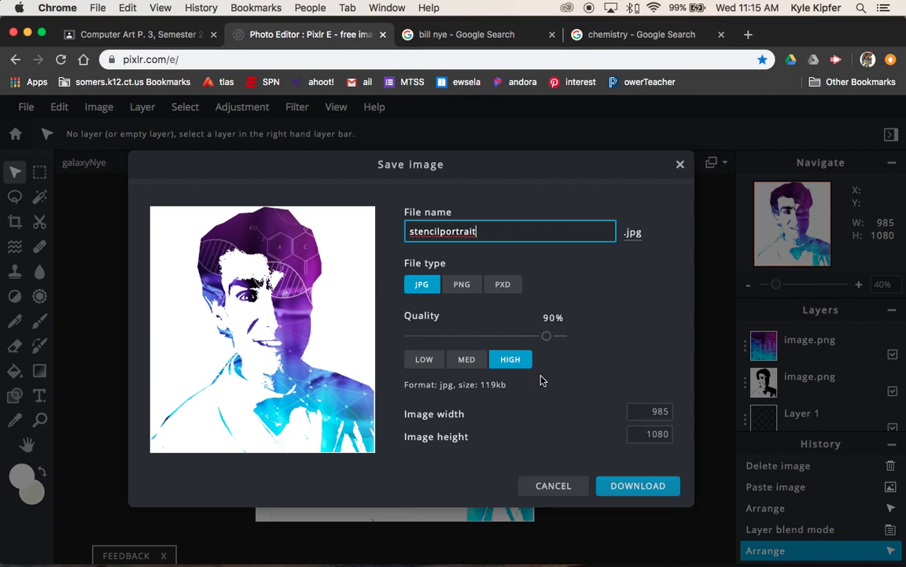
{"action": "left_click", "coordinate": [659, 488]}
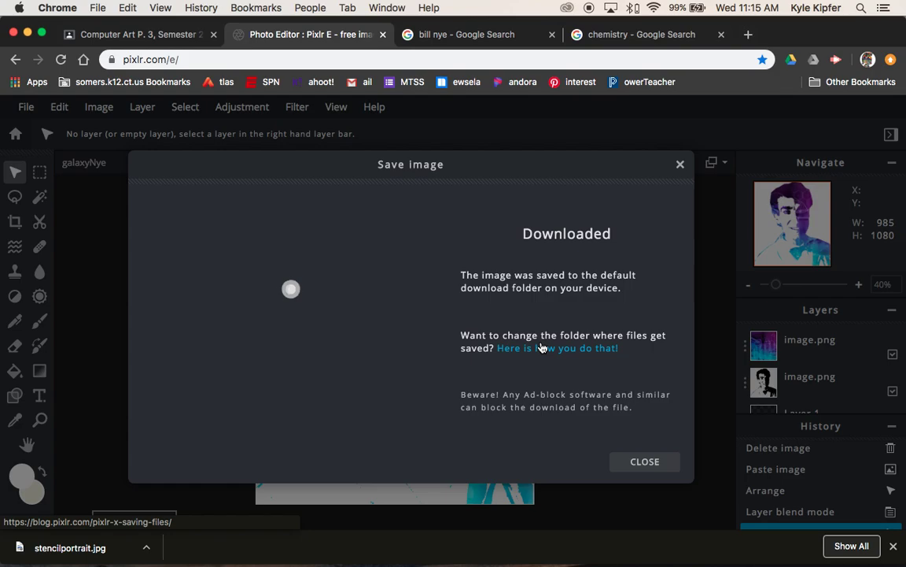
{"action": "left_click", "coordinate": [650, 461]}
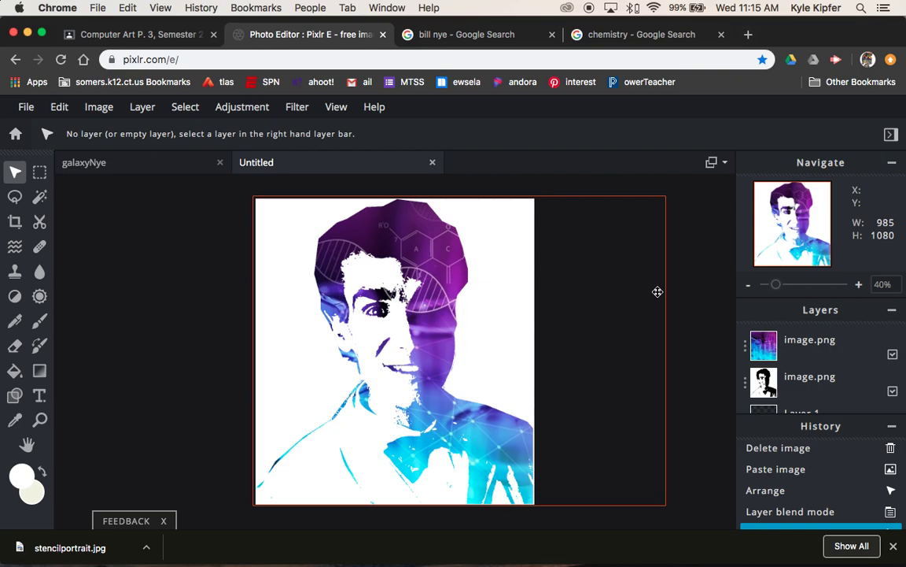
- Return to the finished purple-blue Bill Nye stencil portrait on the canvas
{"action": "mouse_move", "coordinate": [543, 532]}
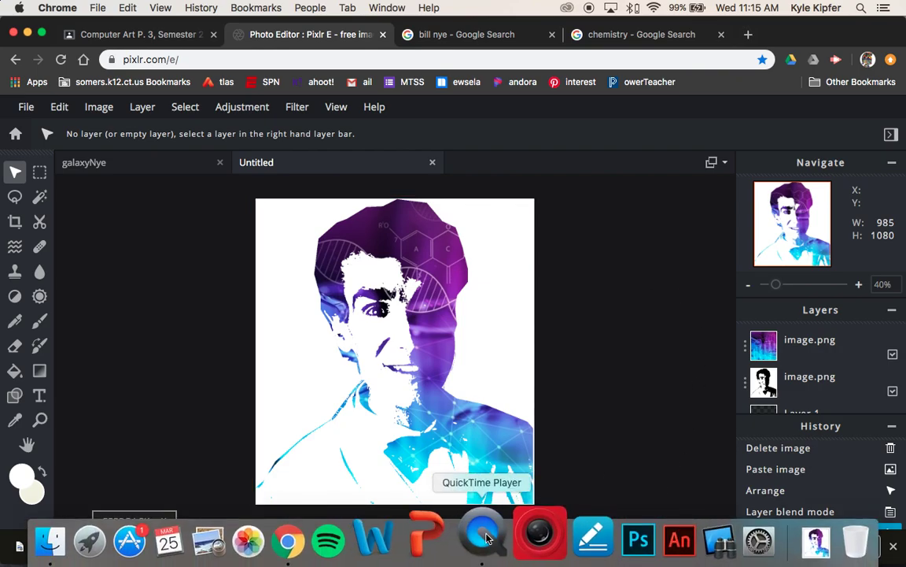